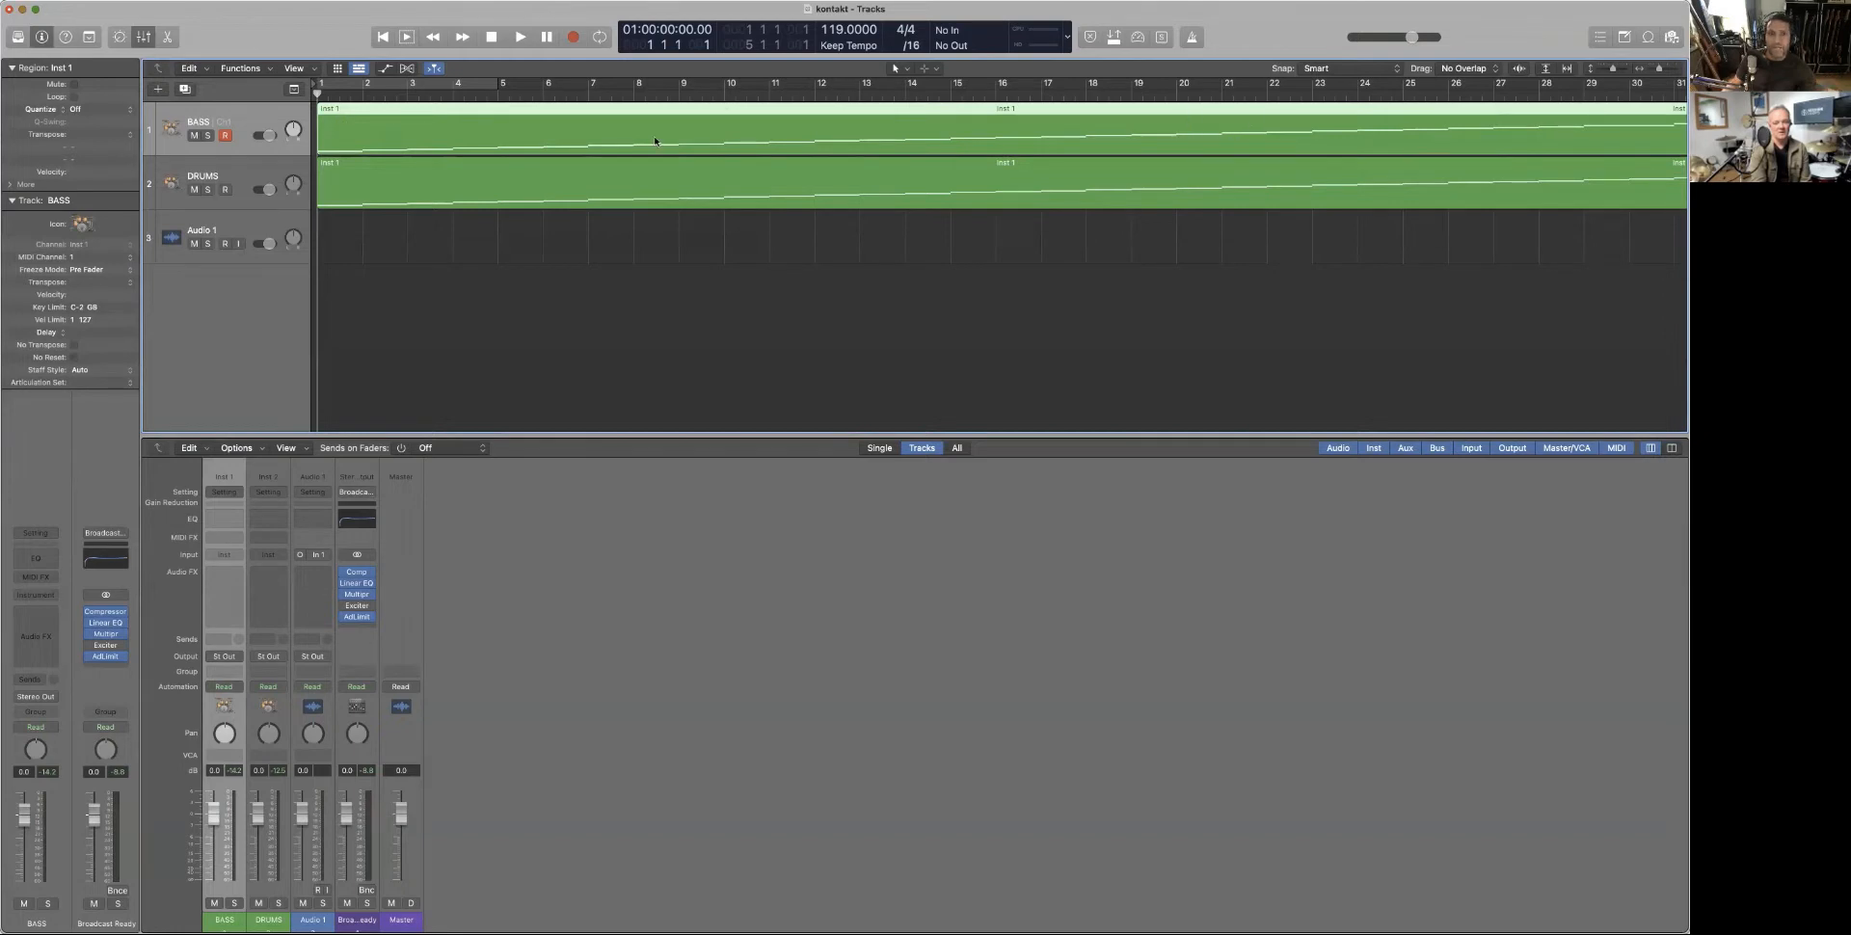
Open the BASS region's notes in the editor, then switch the lower pane back to the mixer
double_click(444, 129)
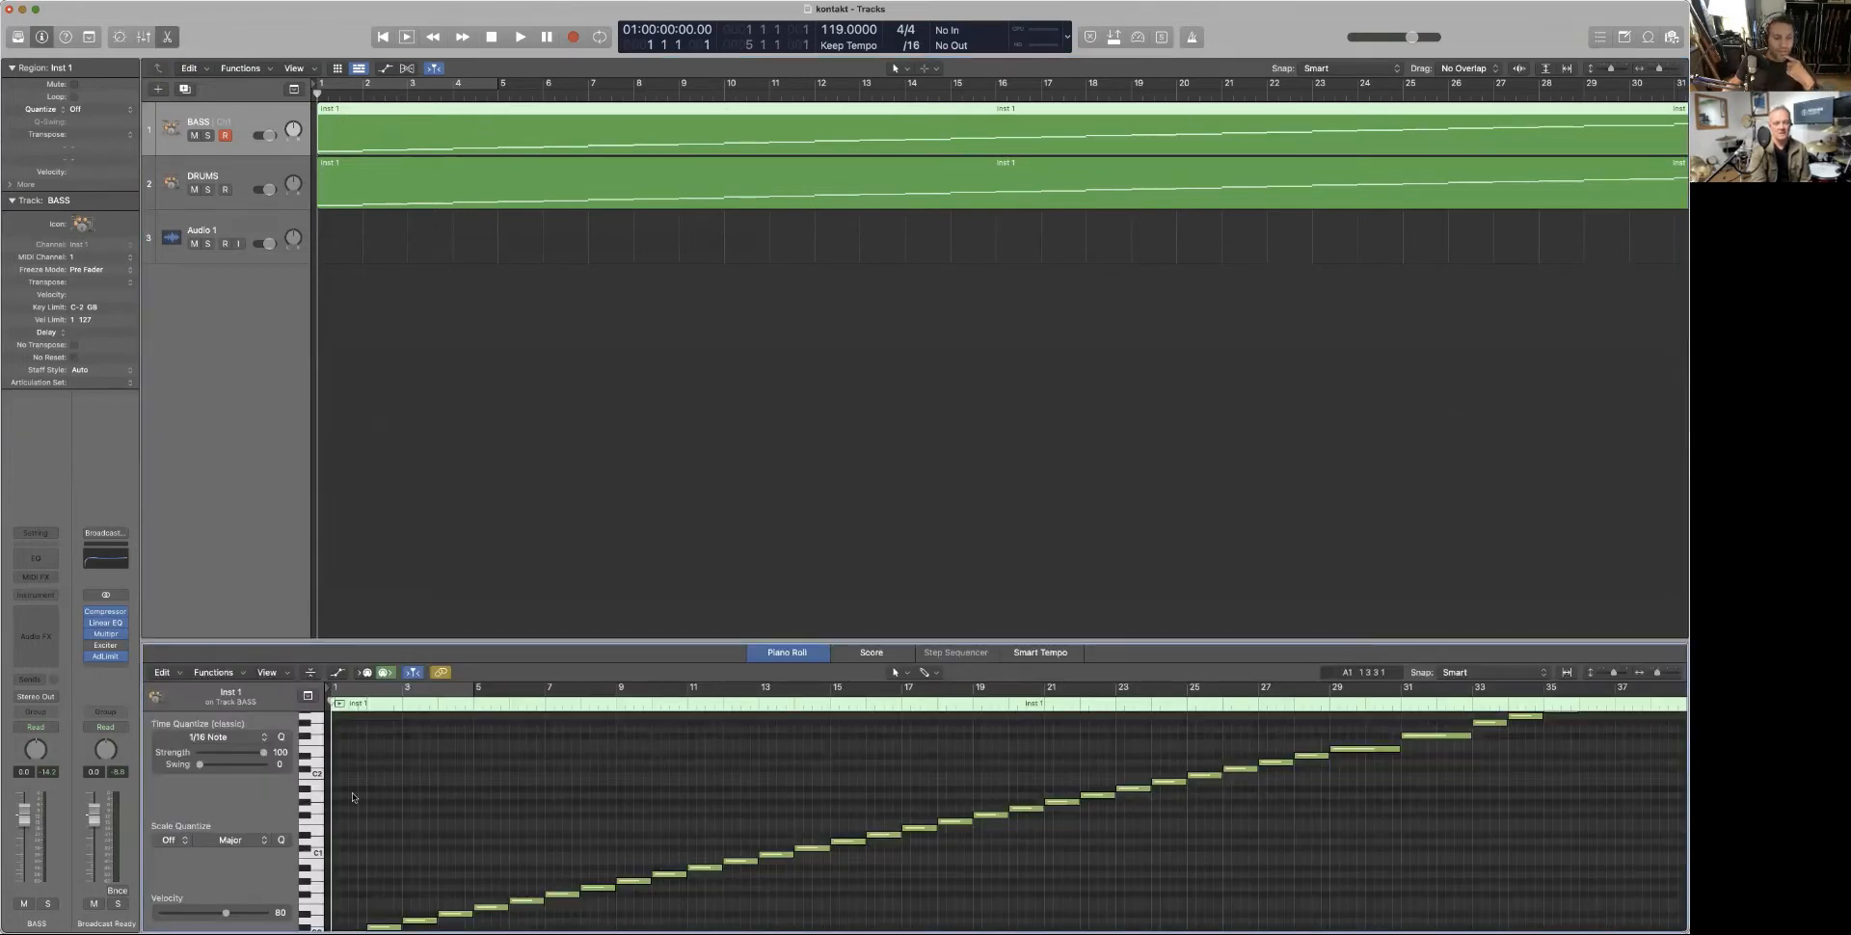
scroll(353, 797, "down", 3)
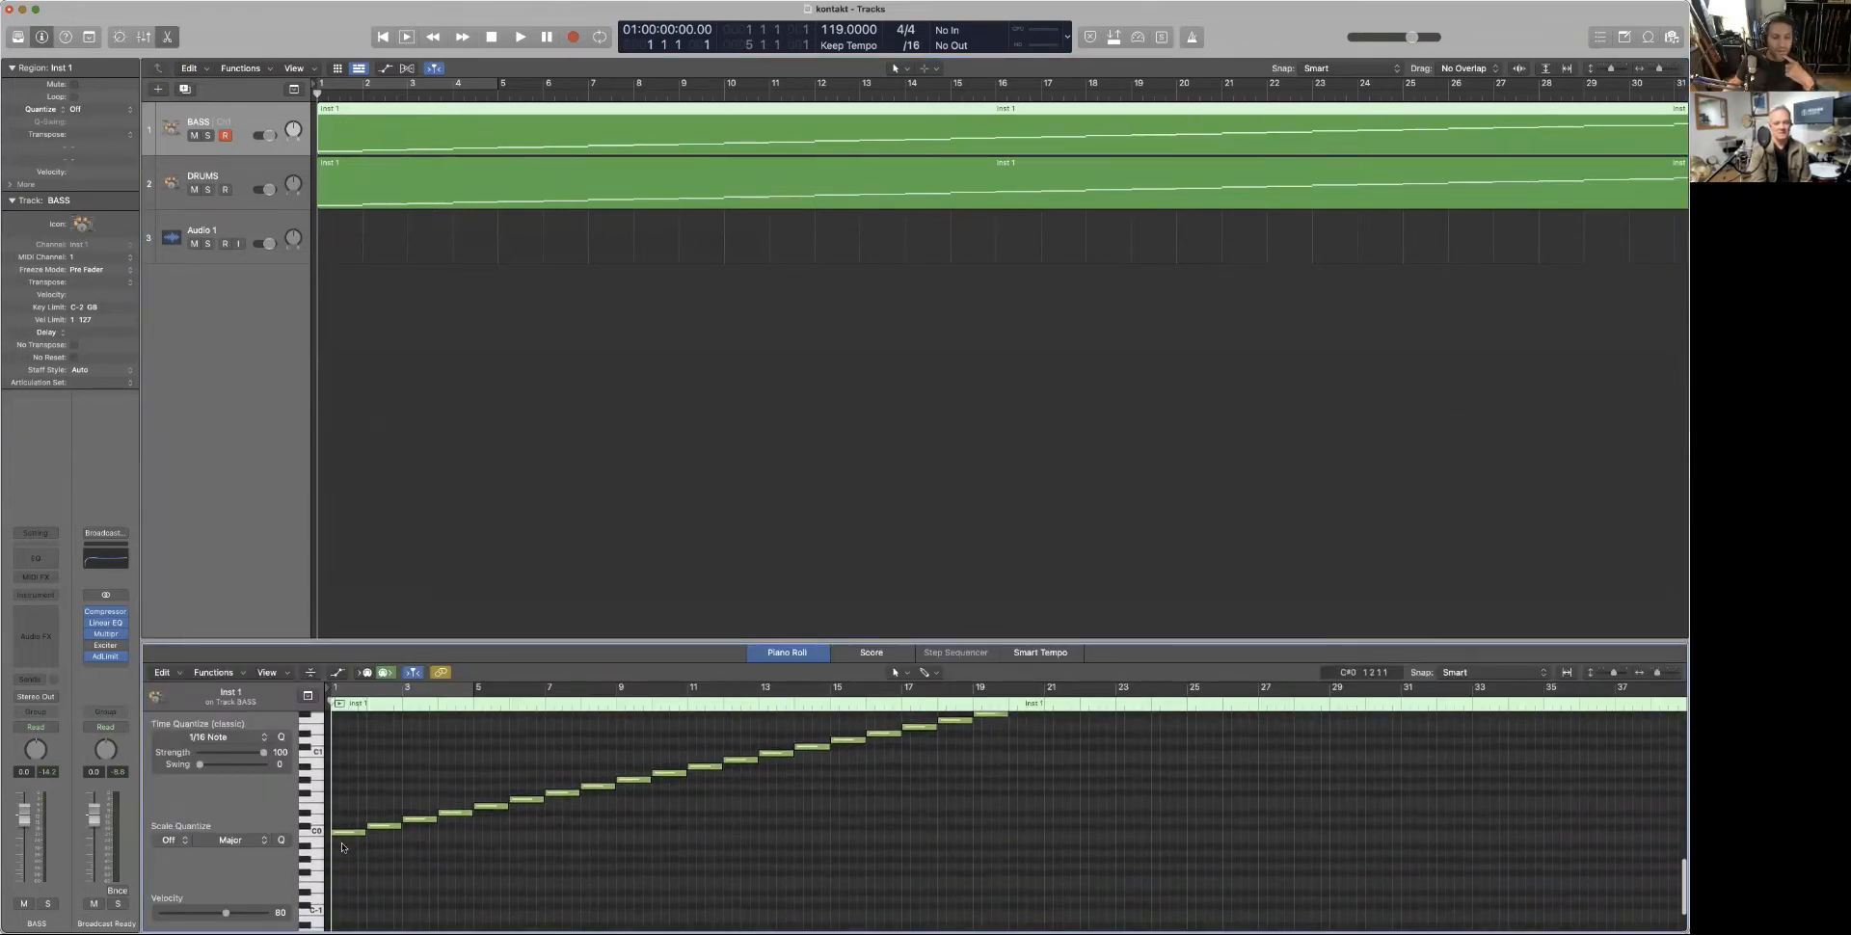
scroll(343, 848, "left", 1)
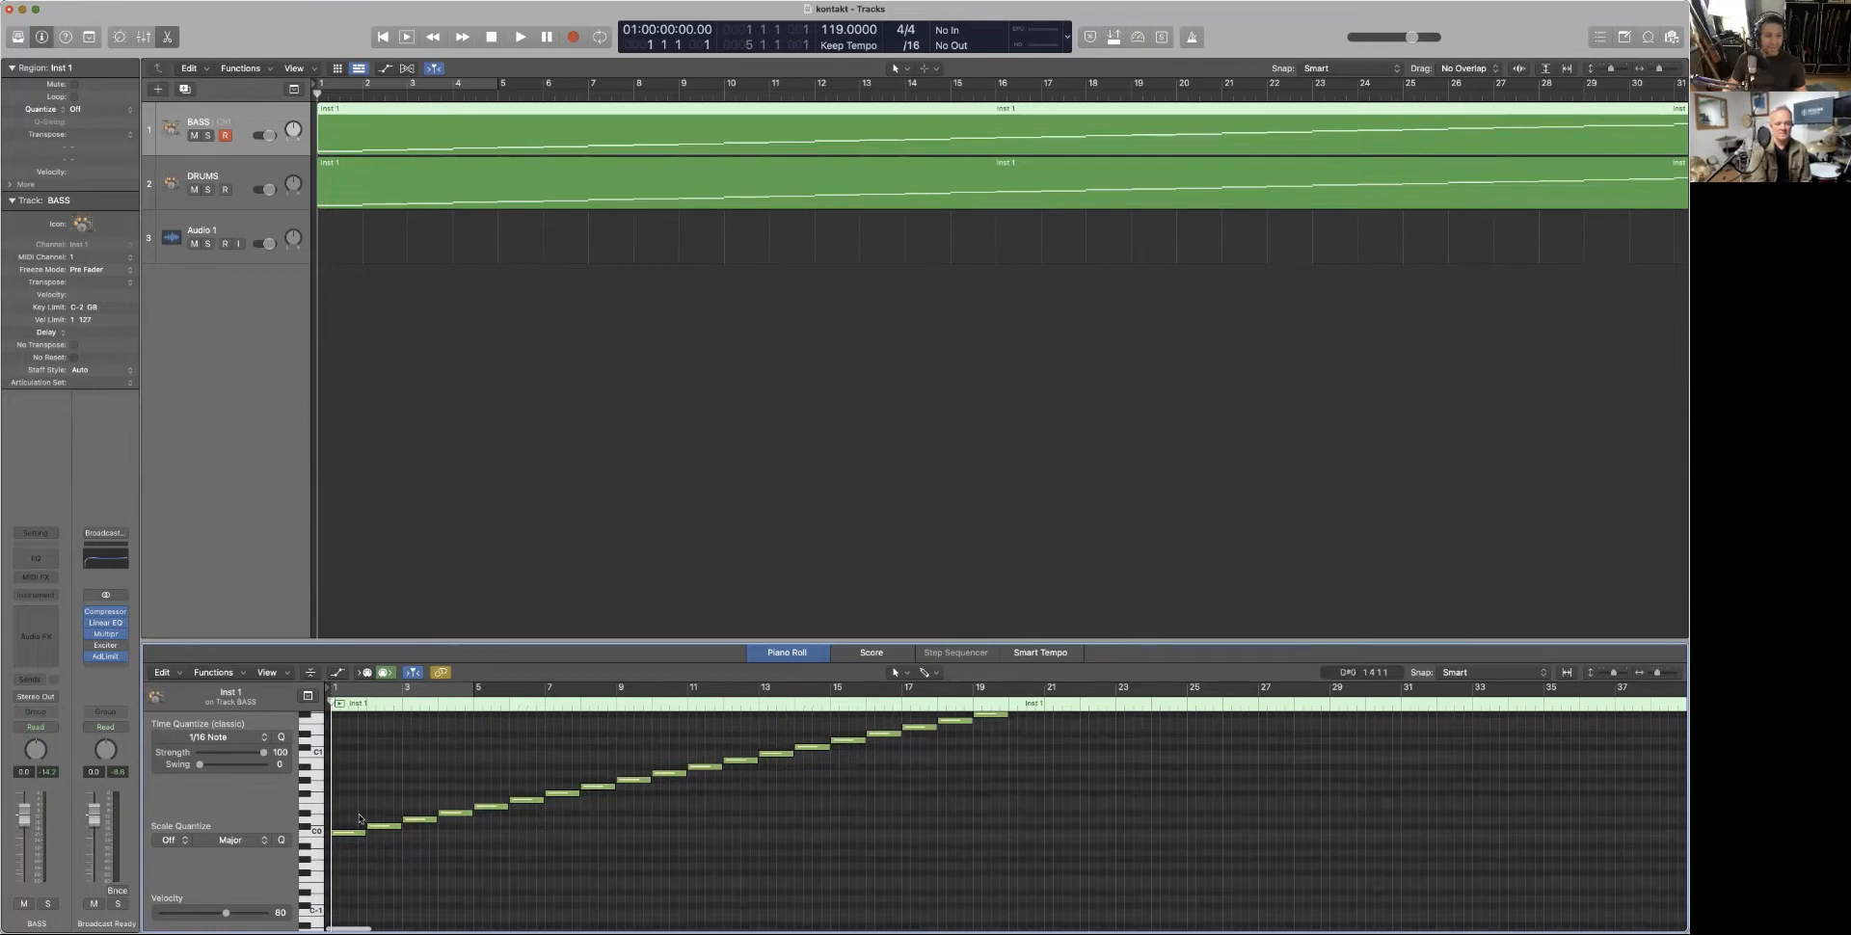
key("x")
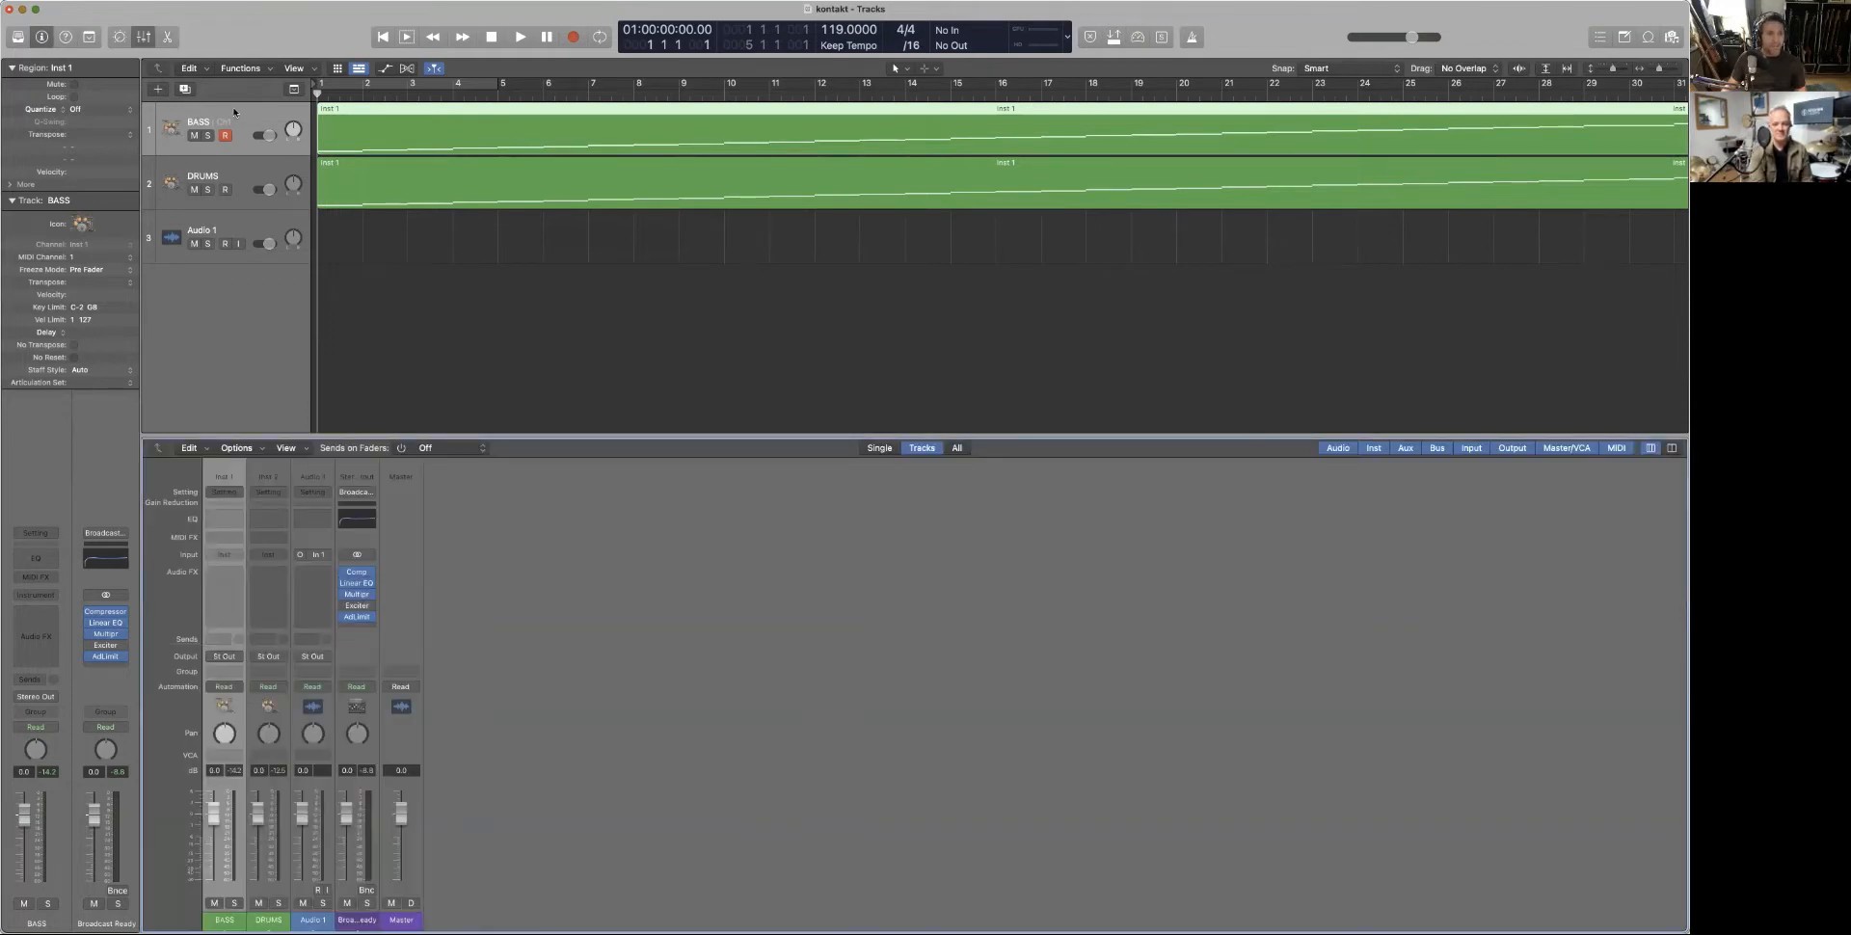
Insert Kontakt (Stereo) from AU Instruments > Native Instruments on the BASS channel and move its window left
left_click(235, 557)
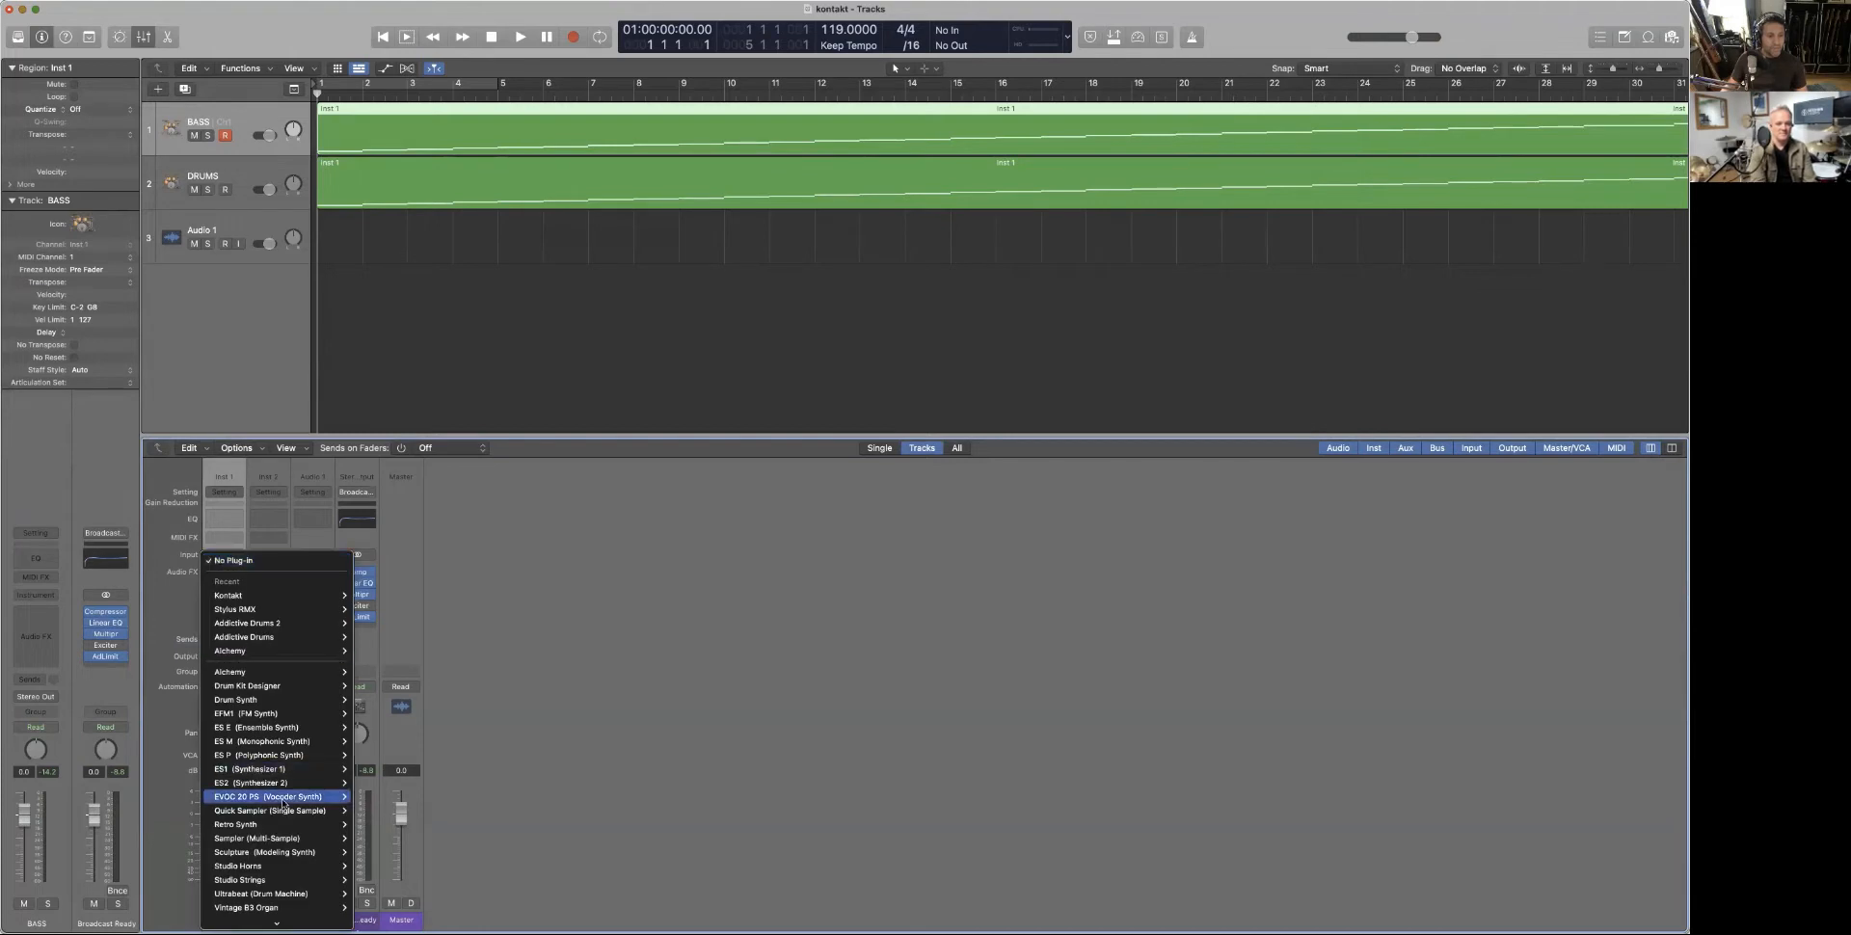
mouse_move(300, 909)
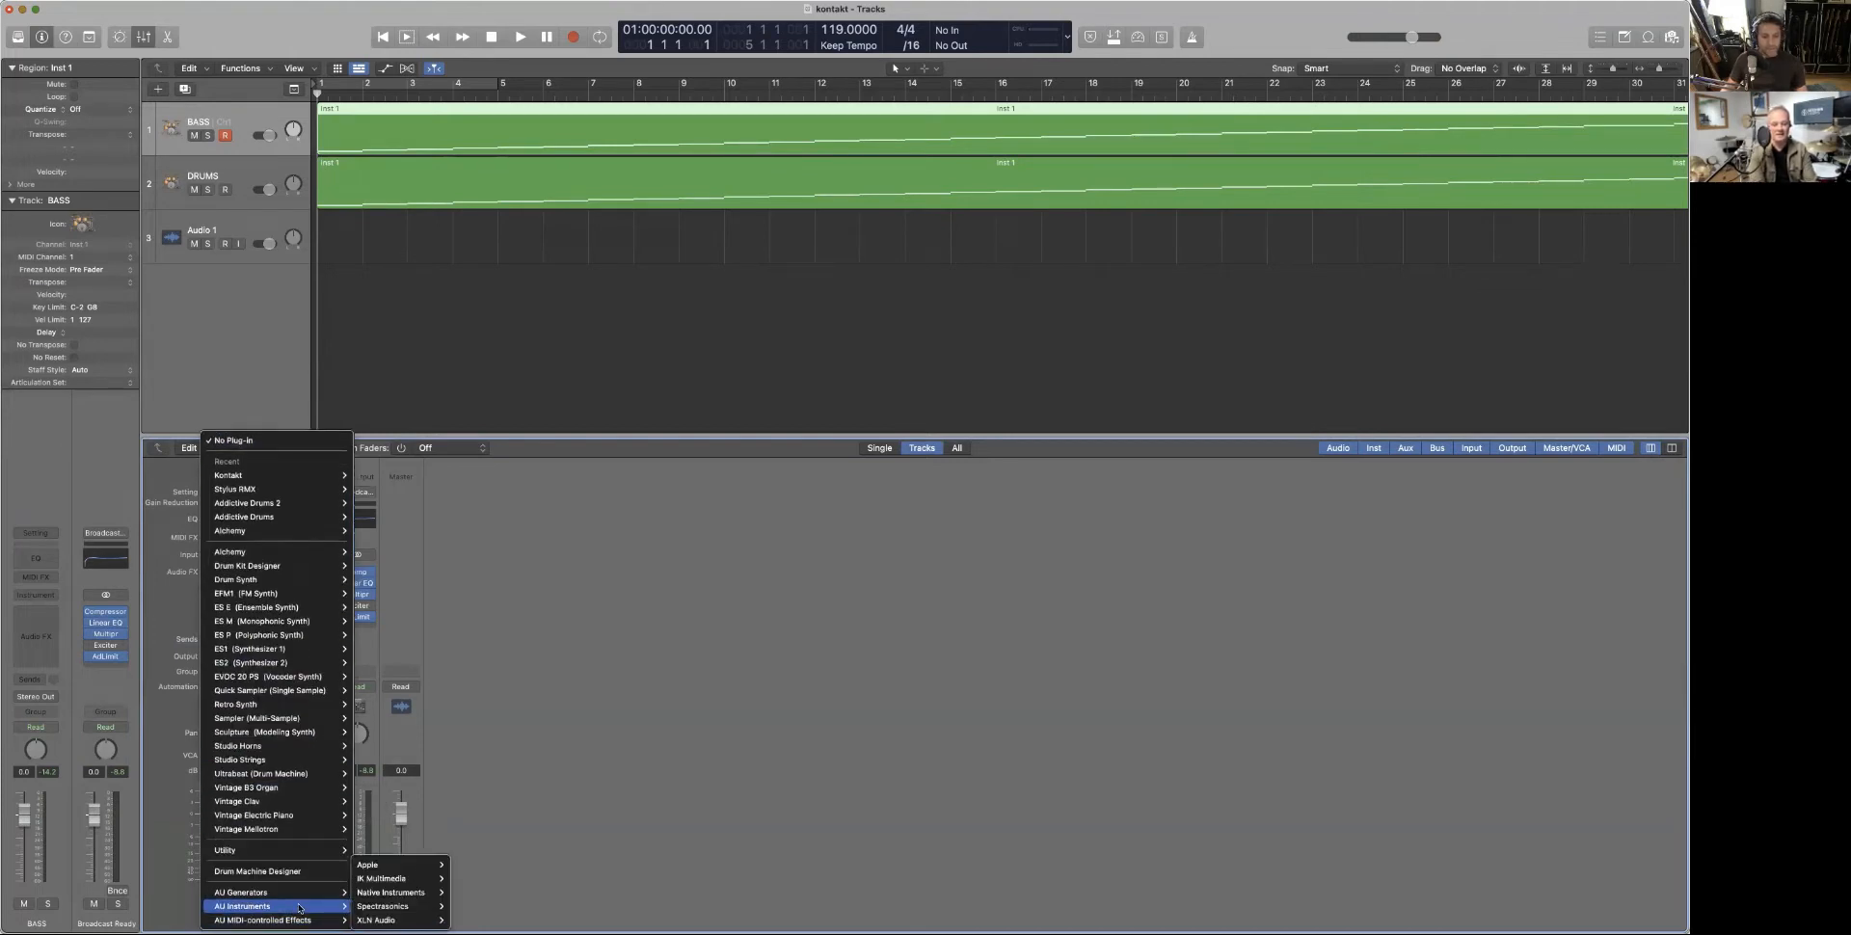
mouse_move(391, 893)
mouse_move(464, 896)
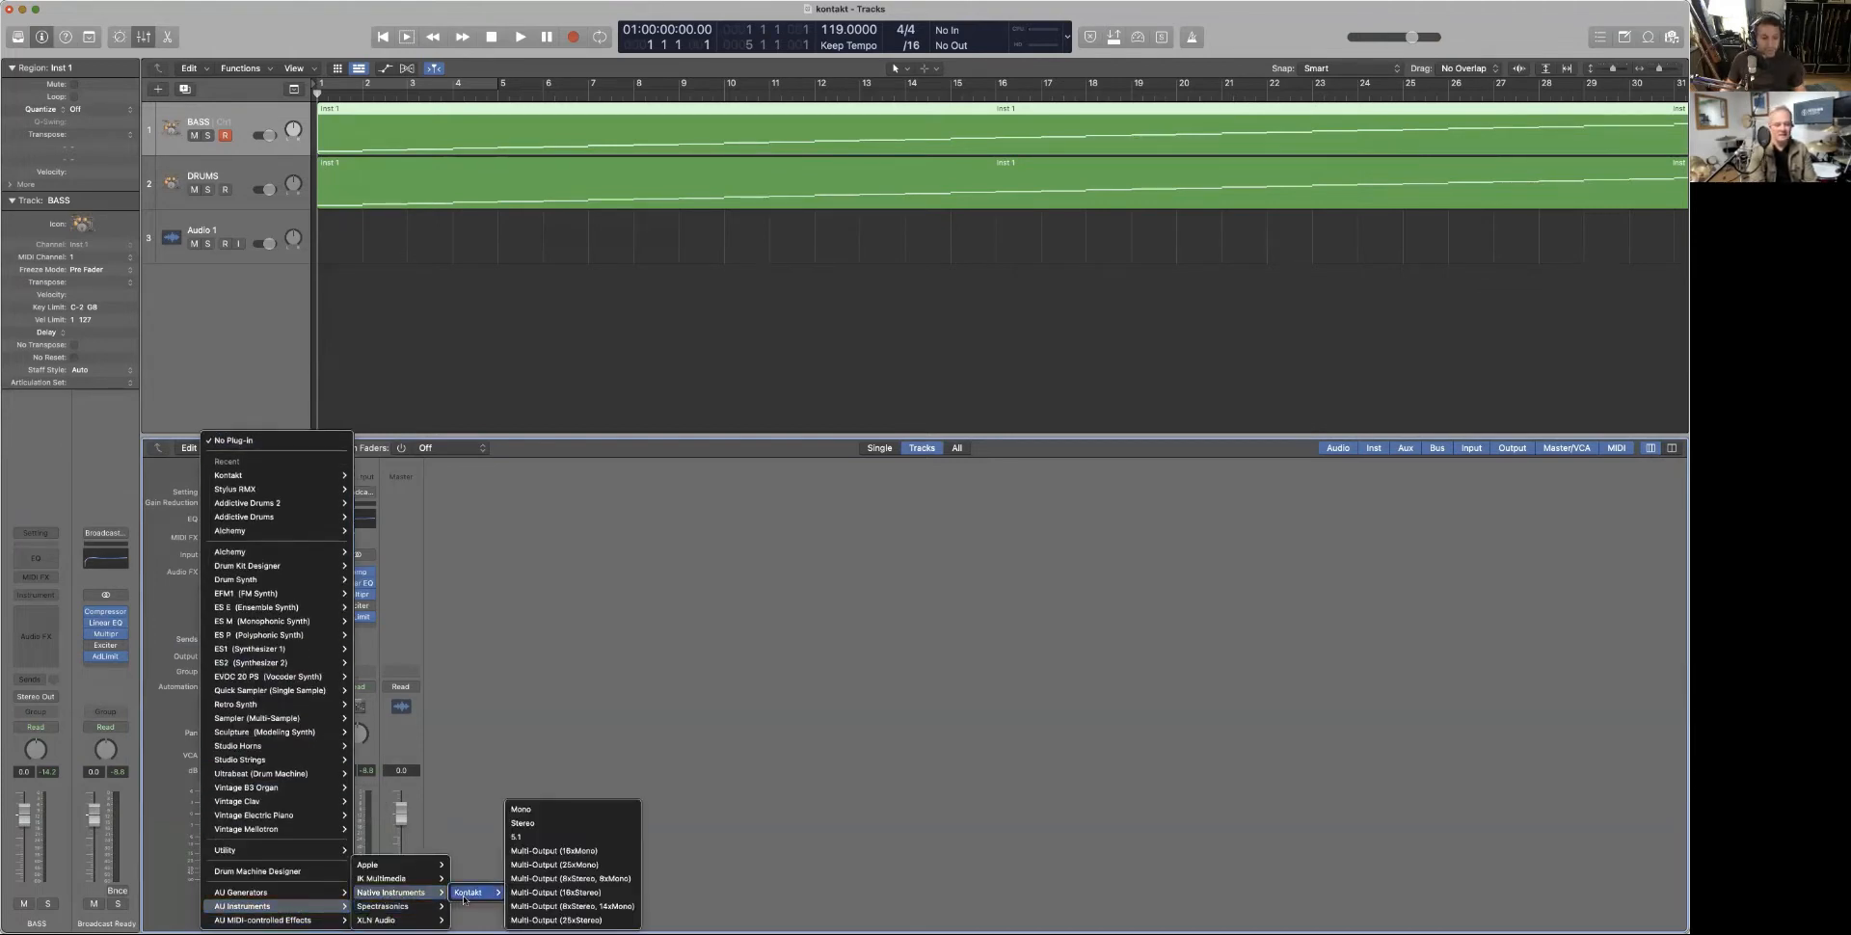
left_click(527, 825)
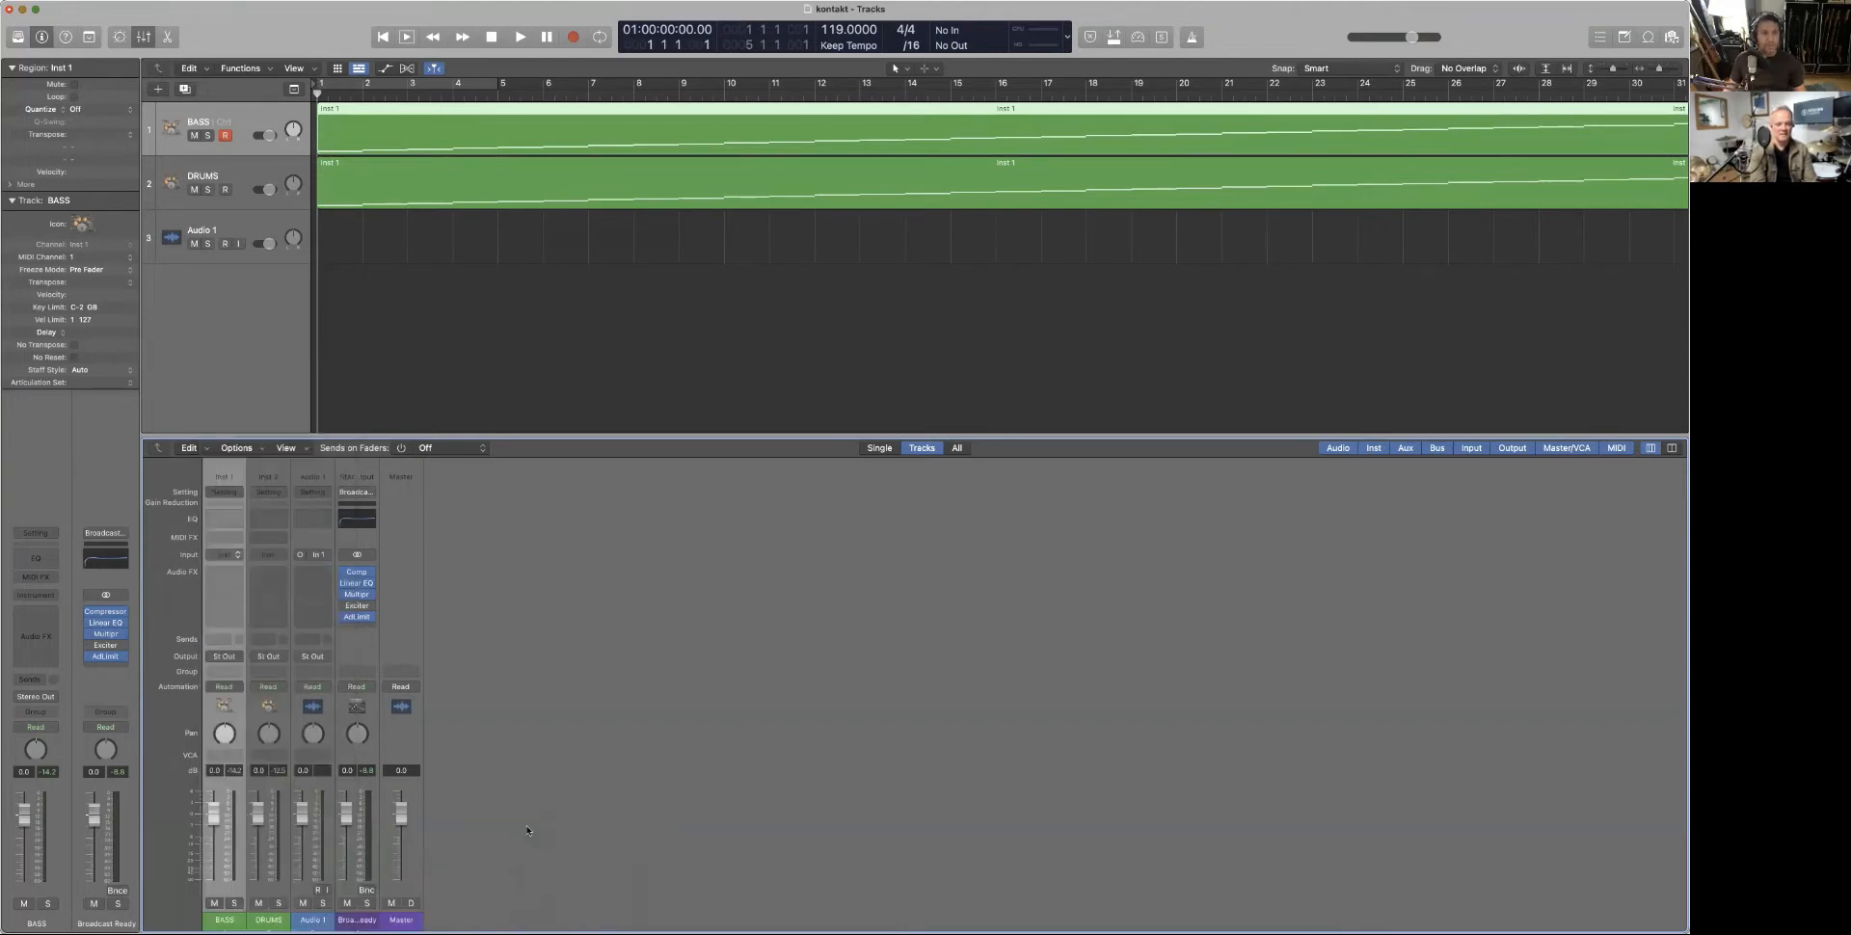
left_click_drag(841, 173, 343, 230)
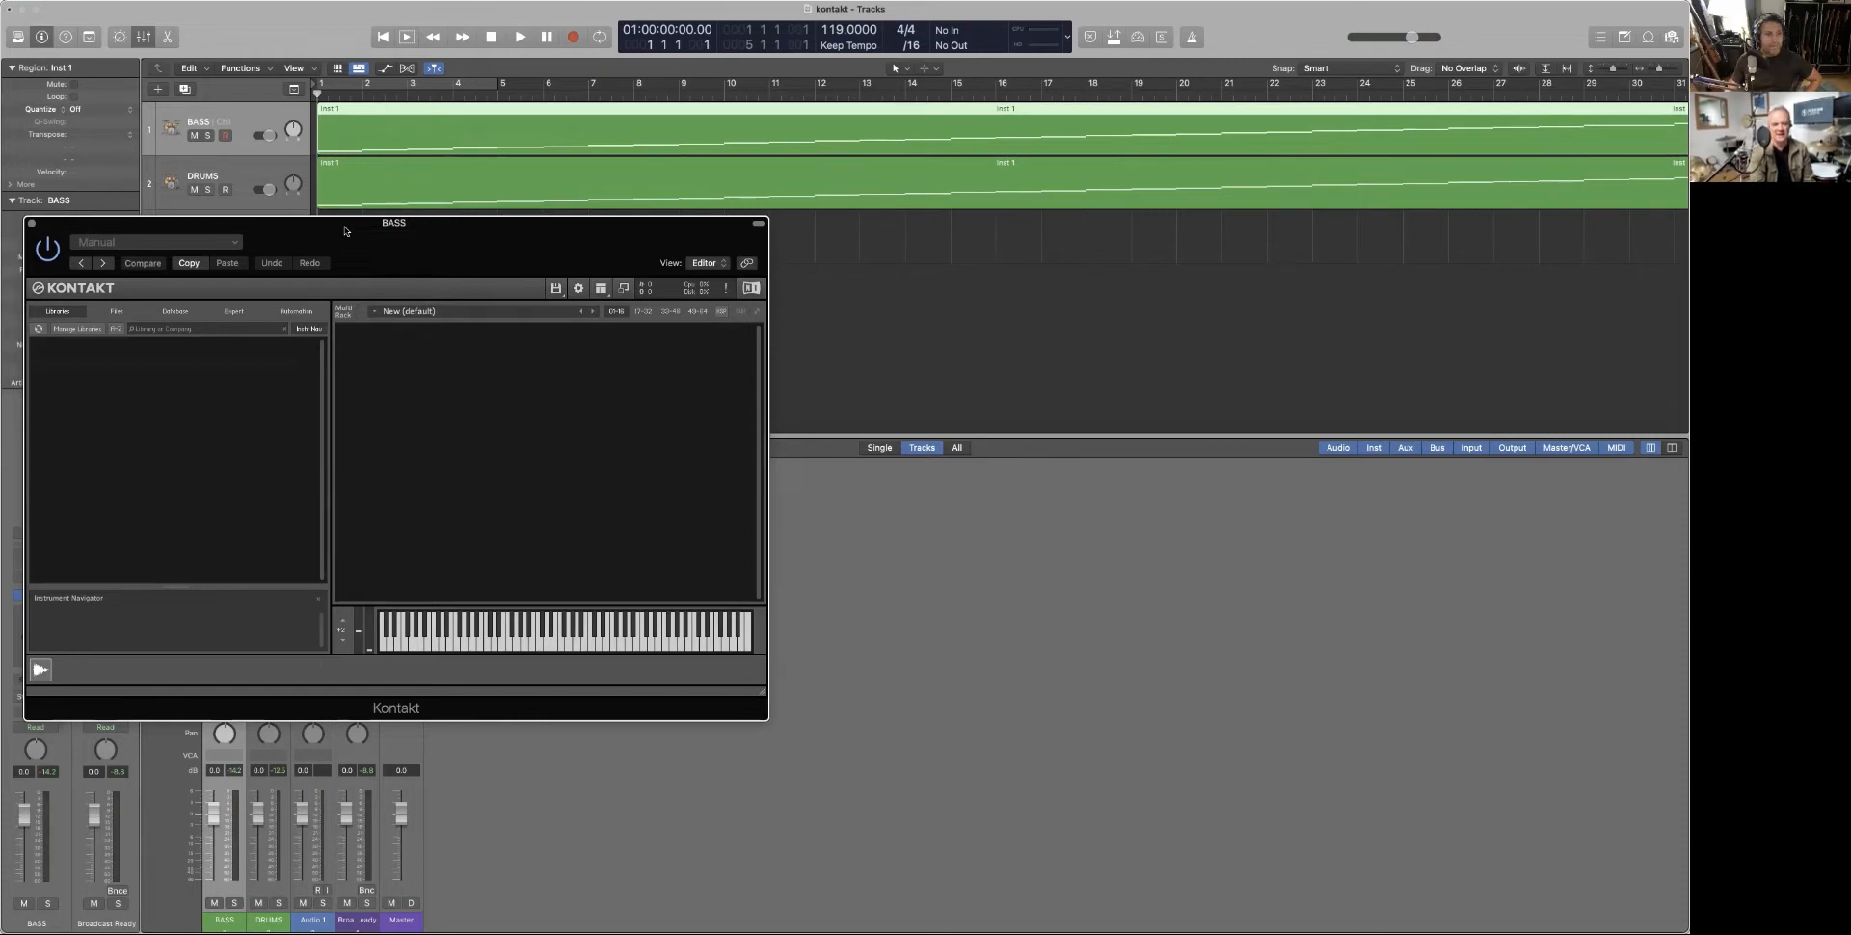
View and dismiss Kontakt's About box, then bring up the Files load/save menu
left_click_drag(345, 230, 357, 221)
left_click(91, 280)
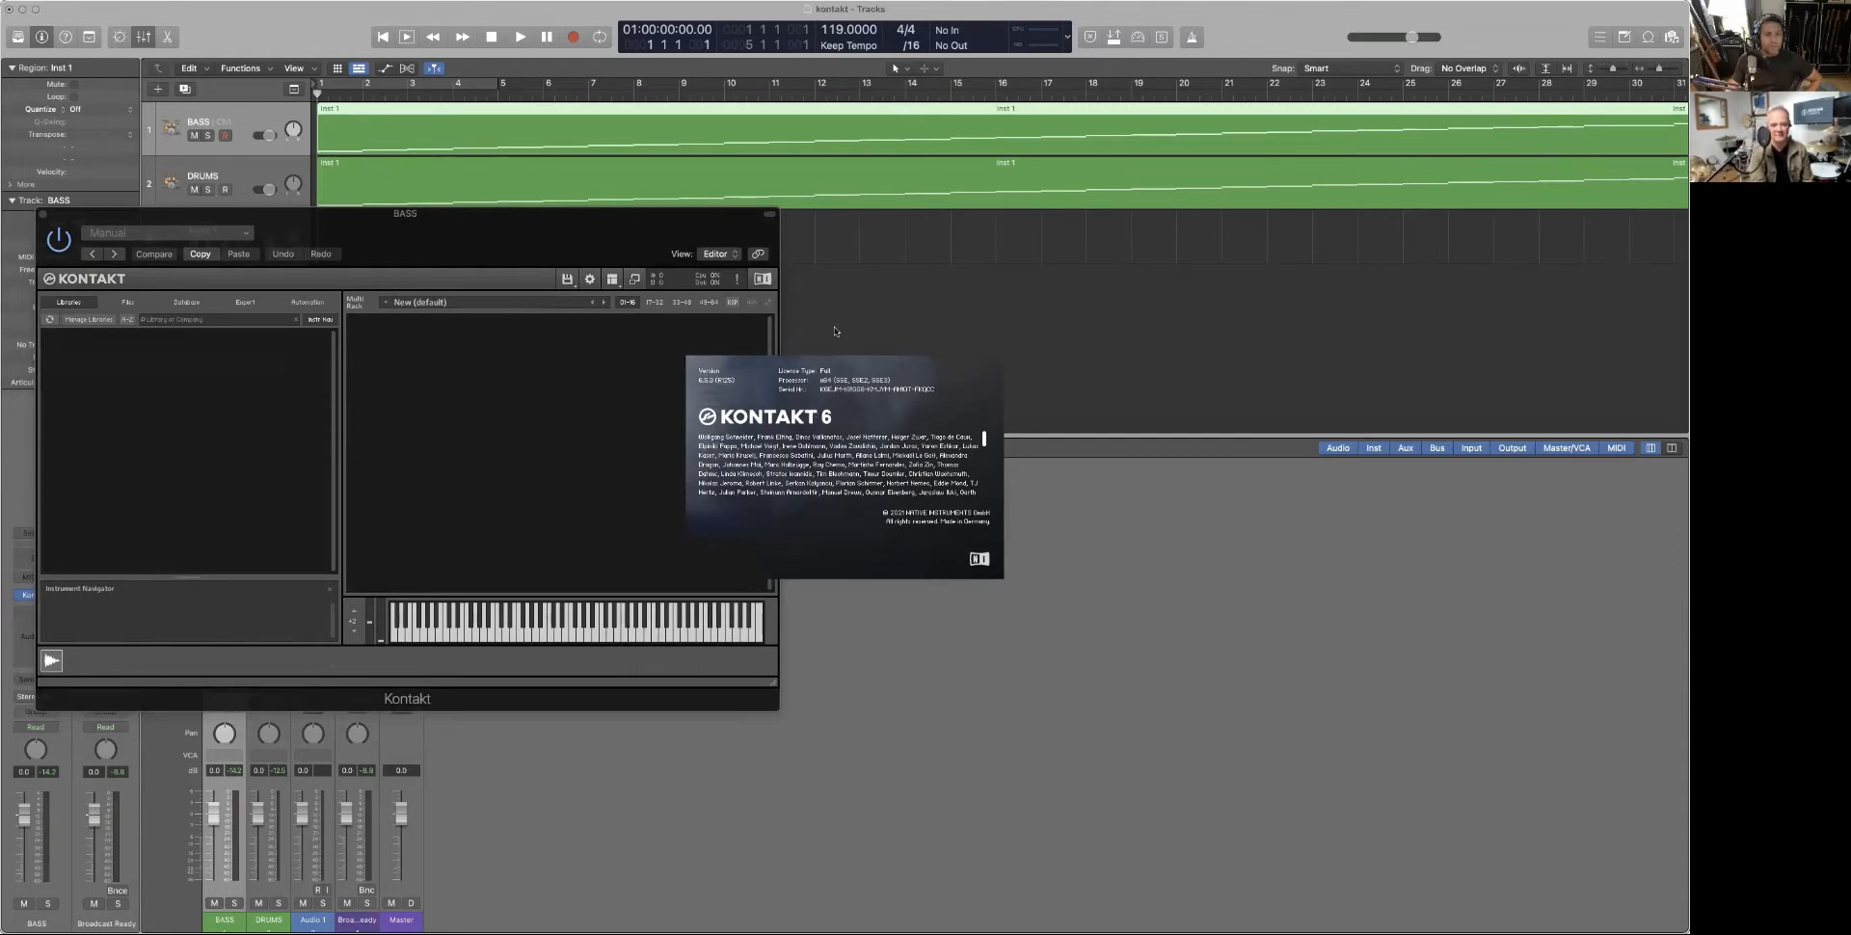
left_click(806, 397)
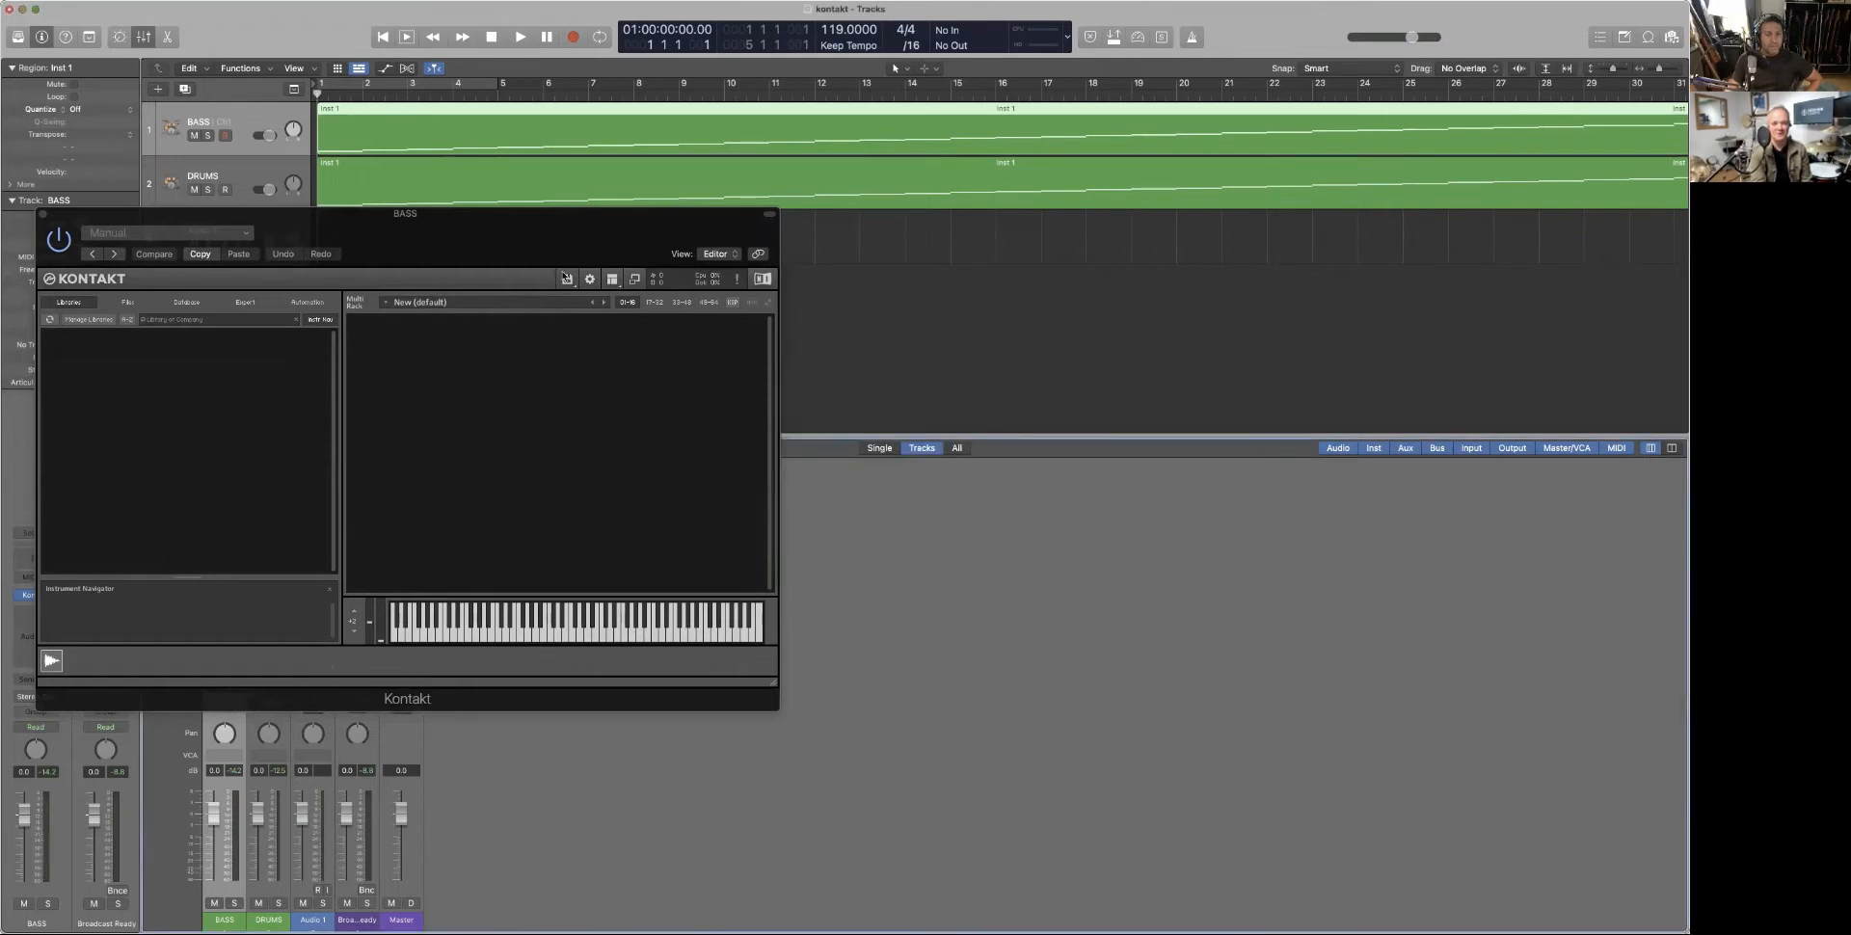
left_click_drag(313, 223, 306, 233)
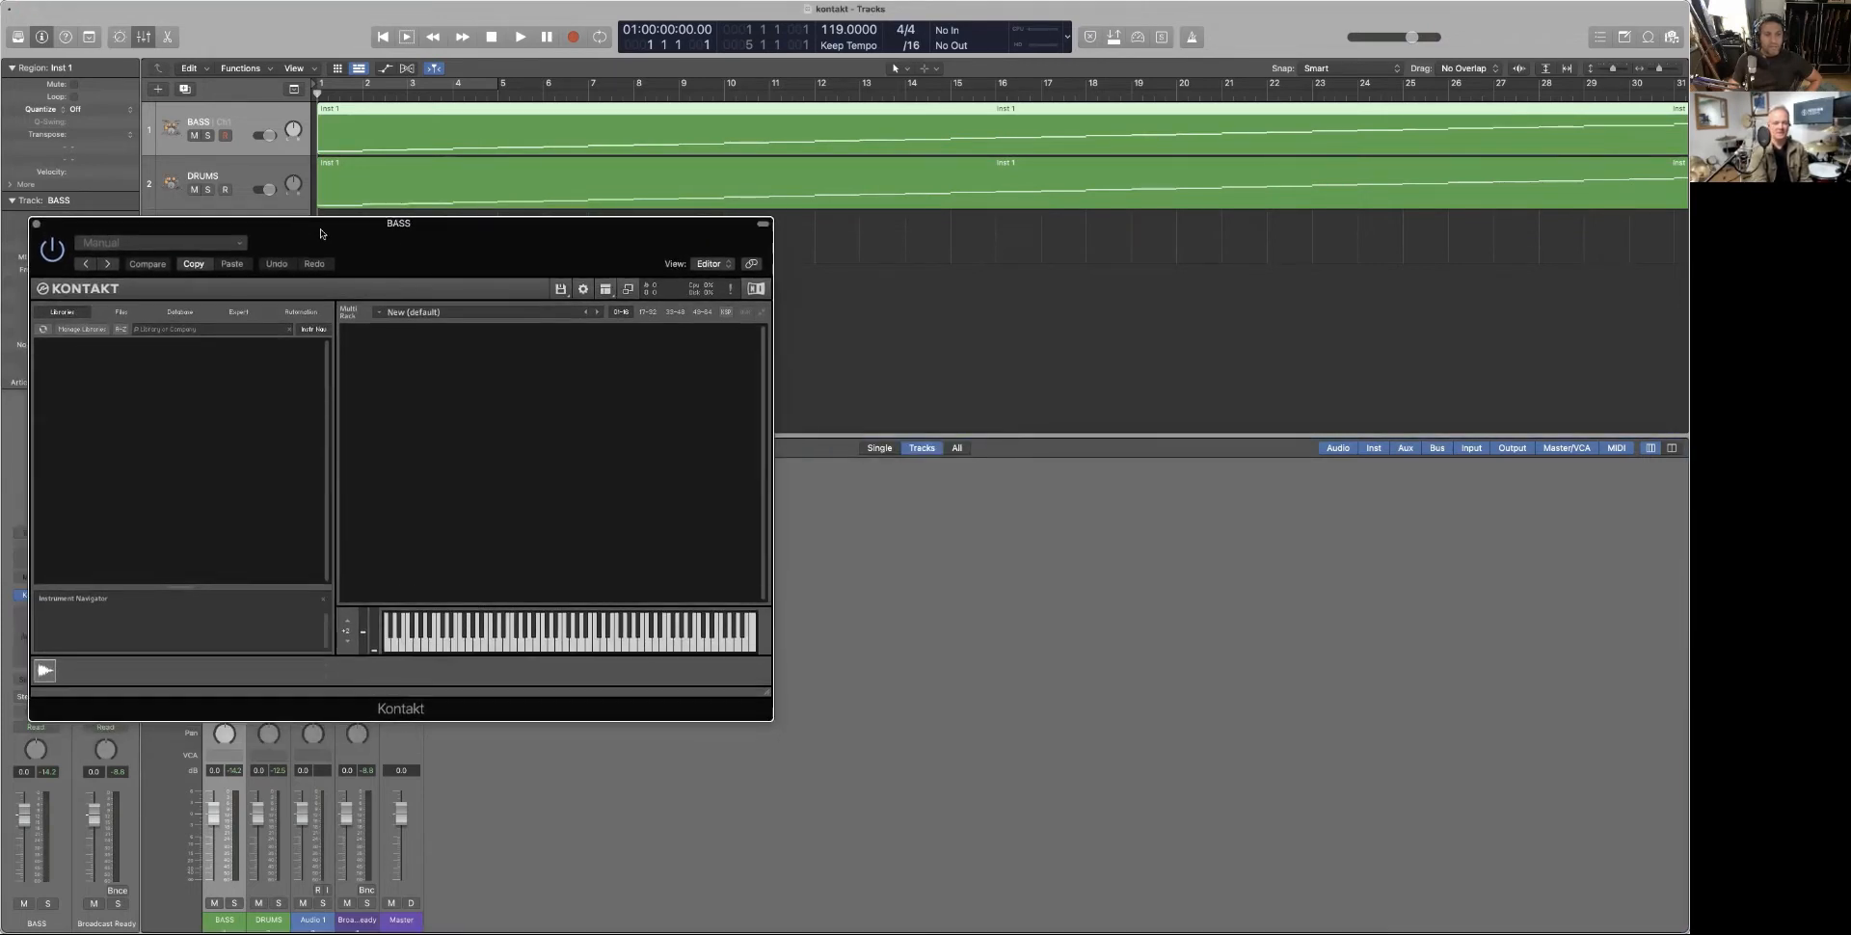
left_click(562, 289)
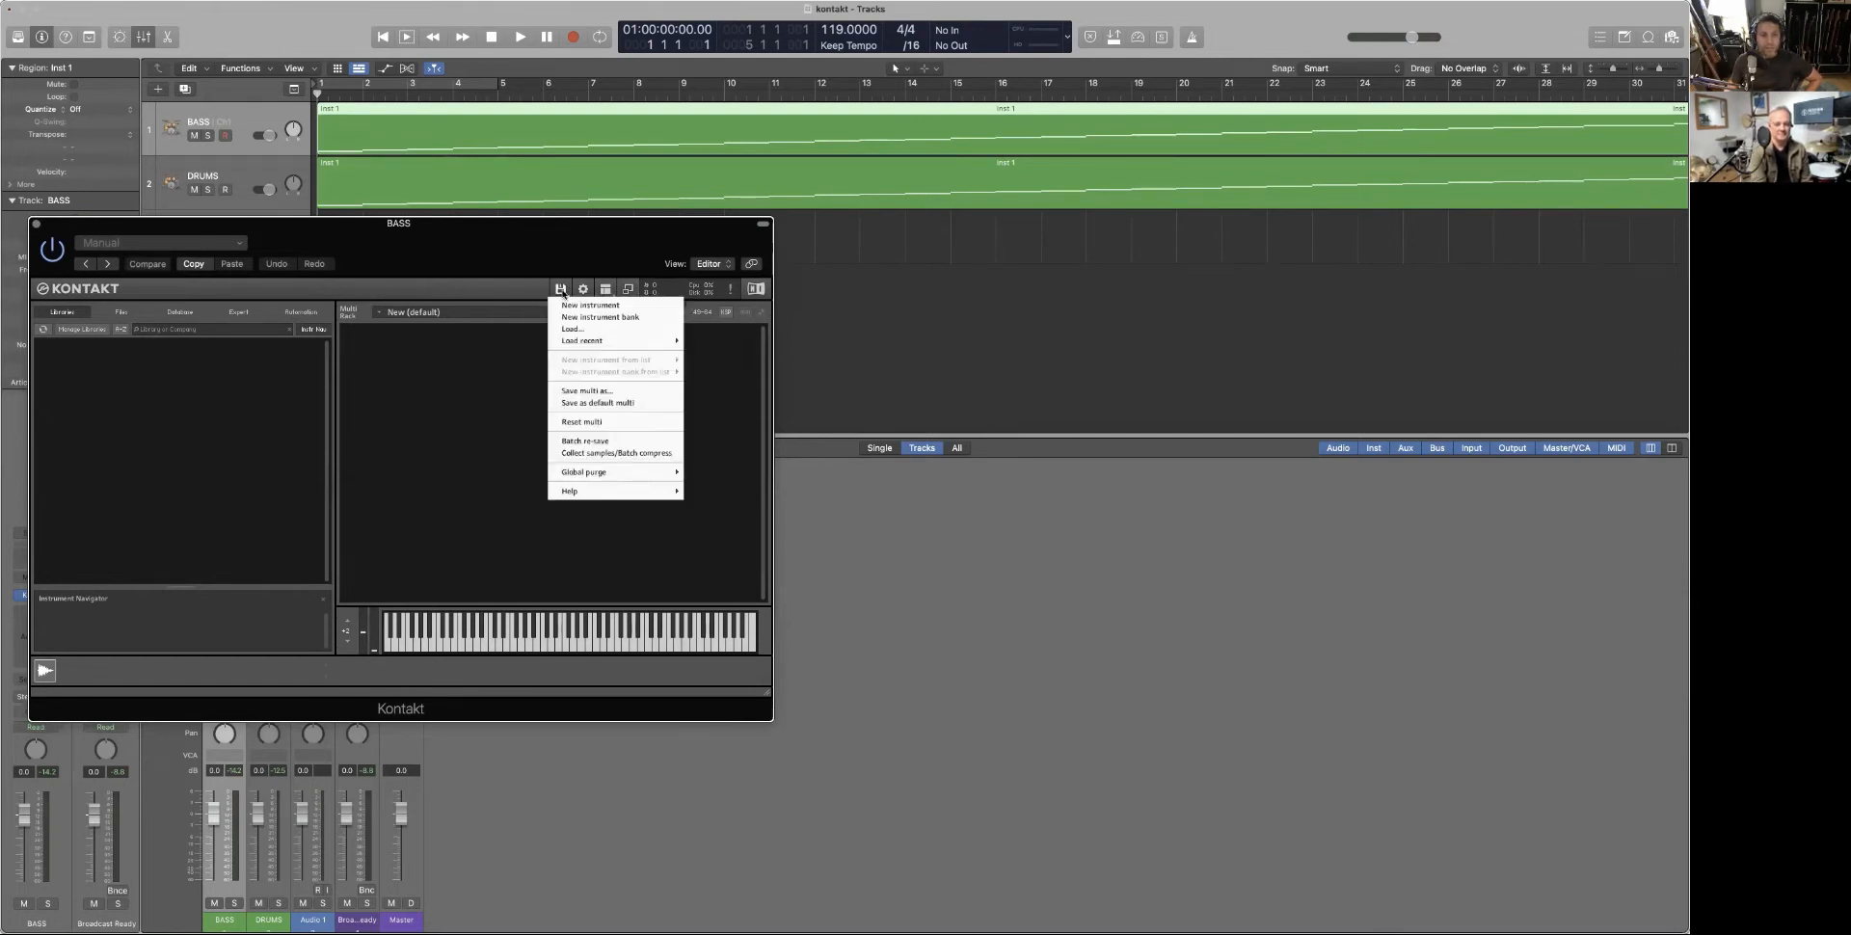
Load Cosmic Funk 119BPM Bass K5.6.nki from the Kontakt Instruments folder into the BASS rack
left_click(574, 329)
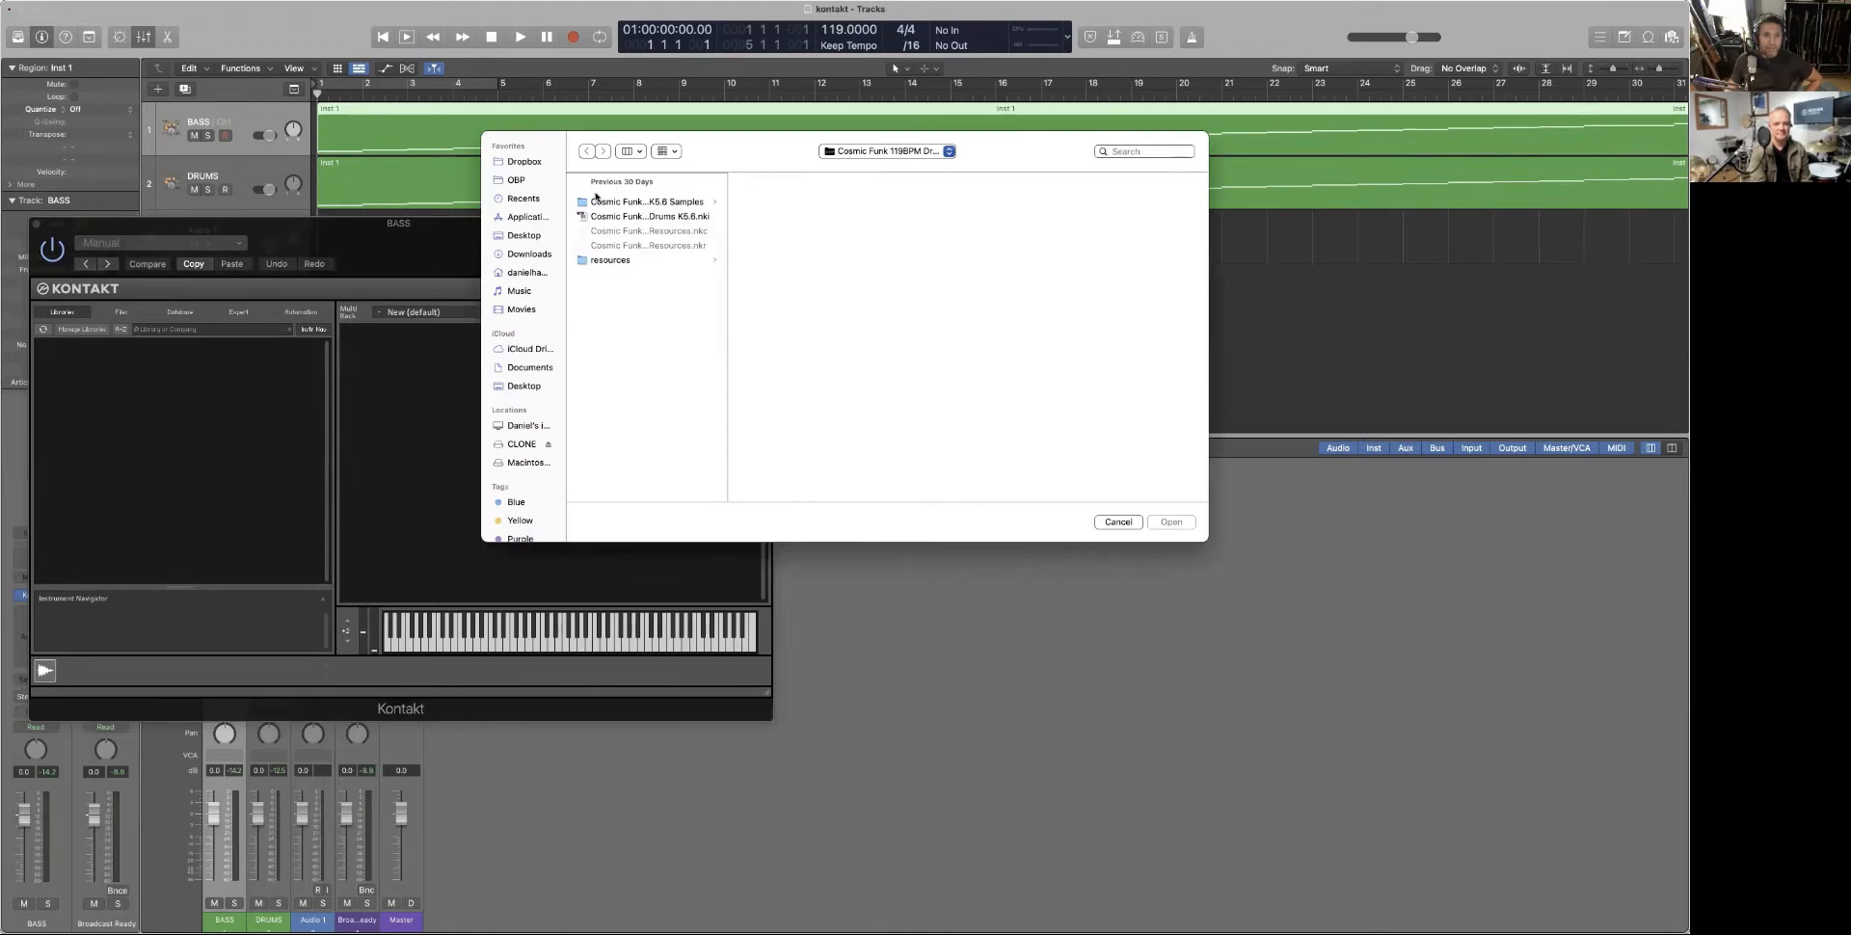
left_click(848, 153)
left_click(851, 169)
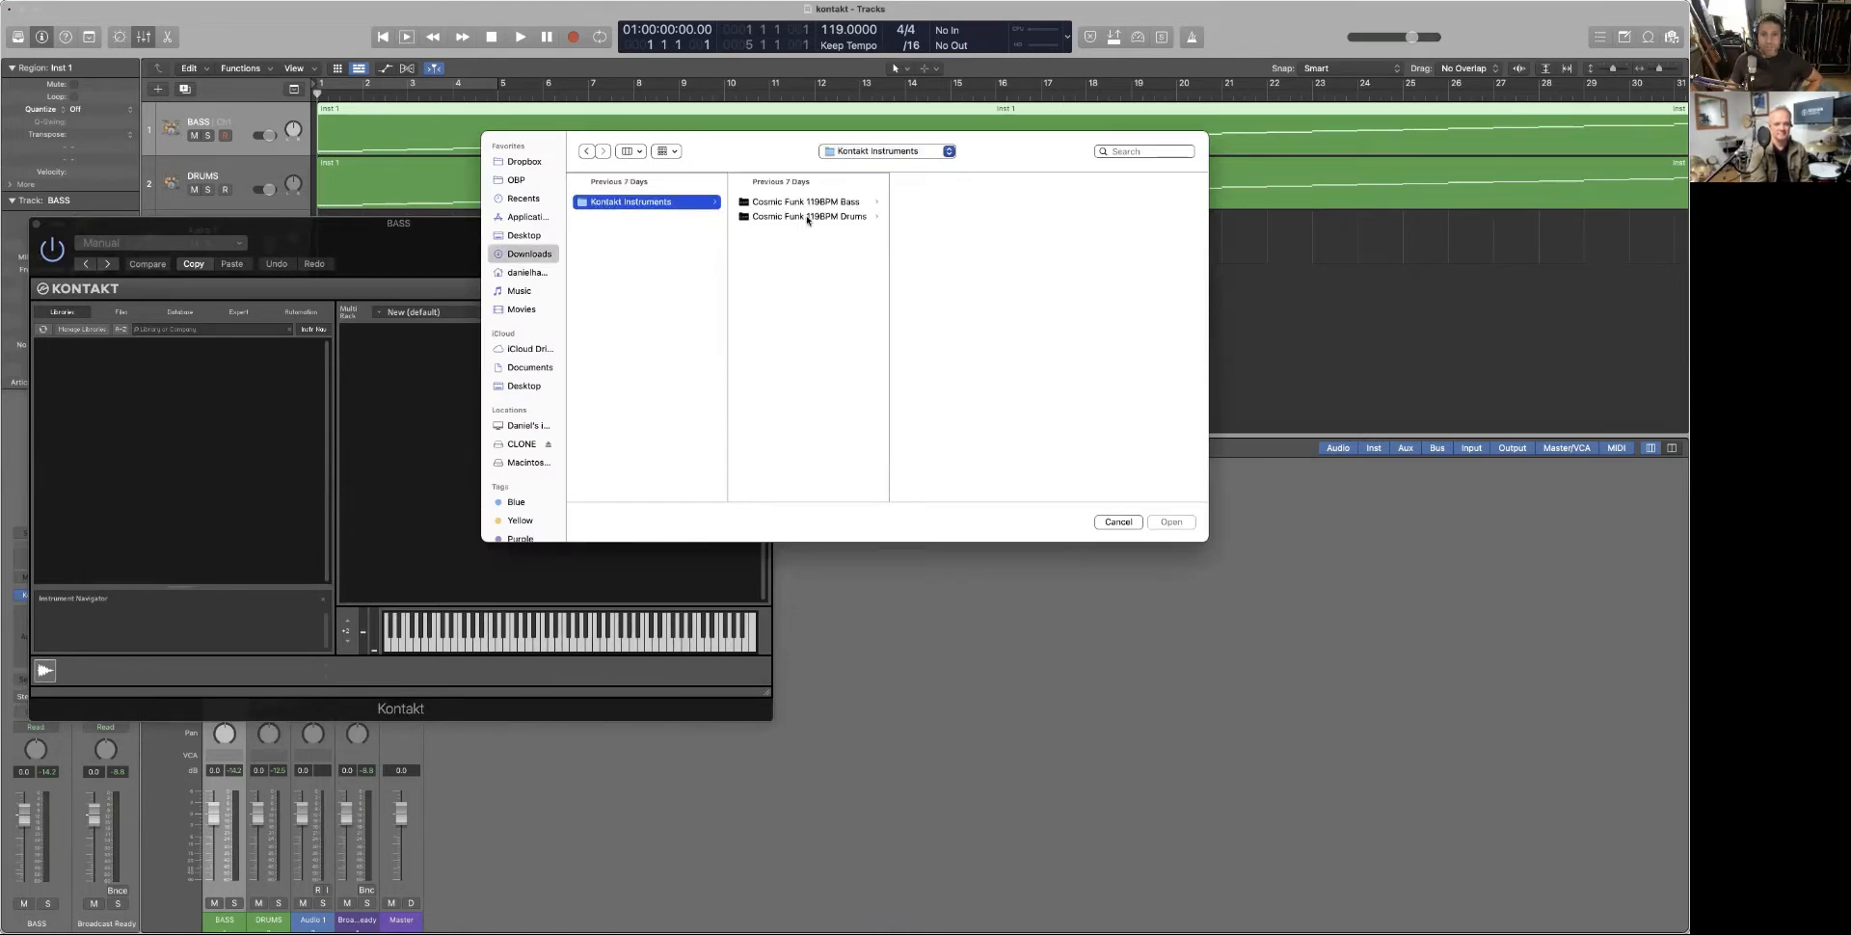
left_click(806, 204)
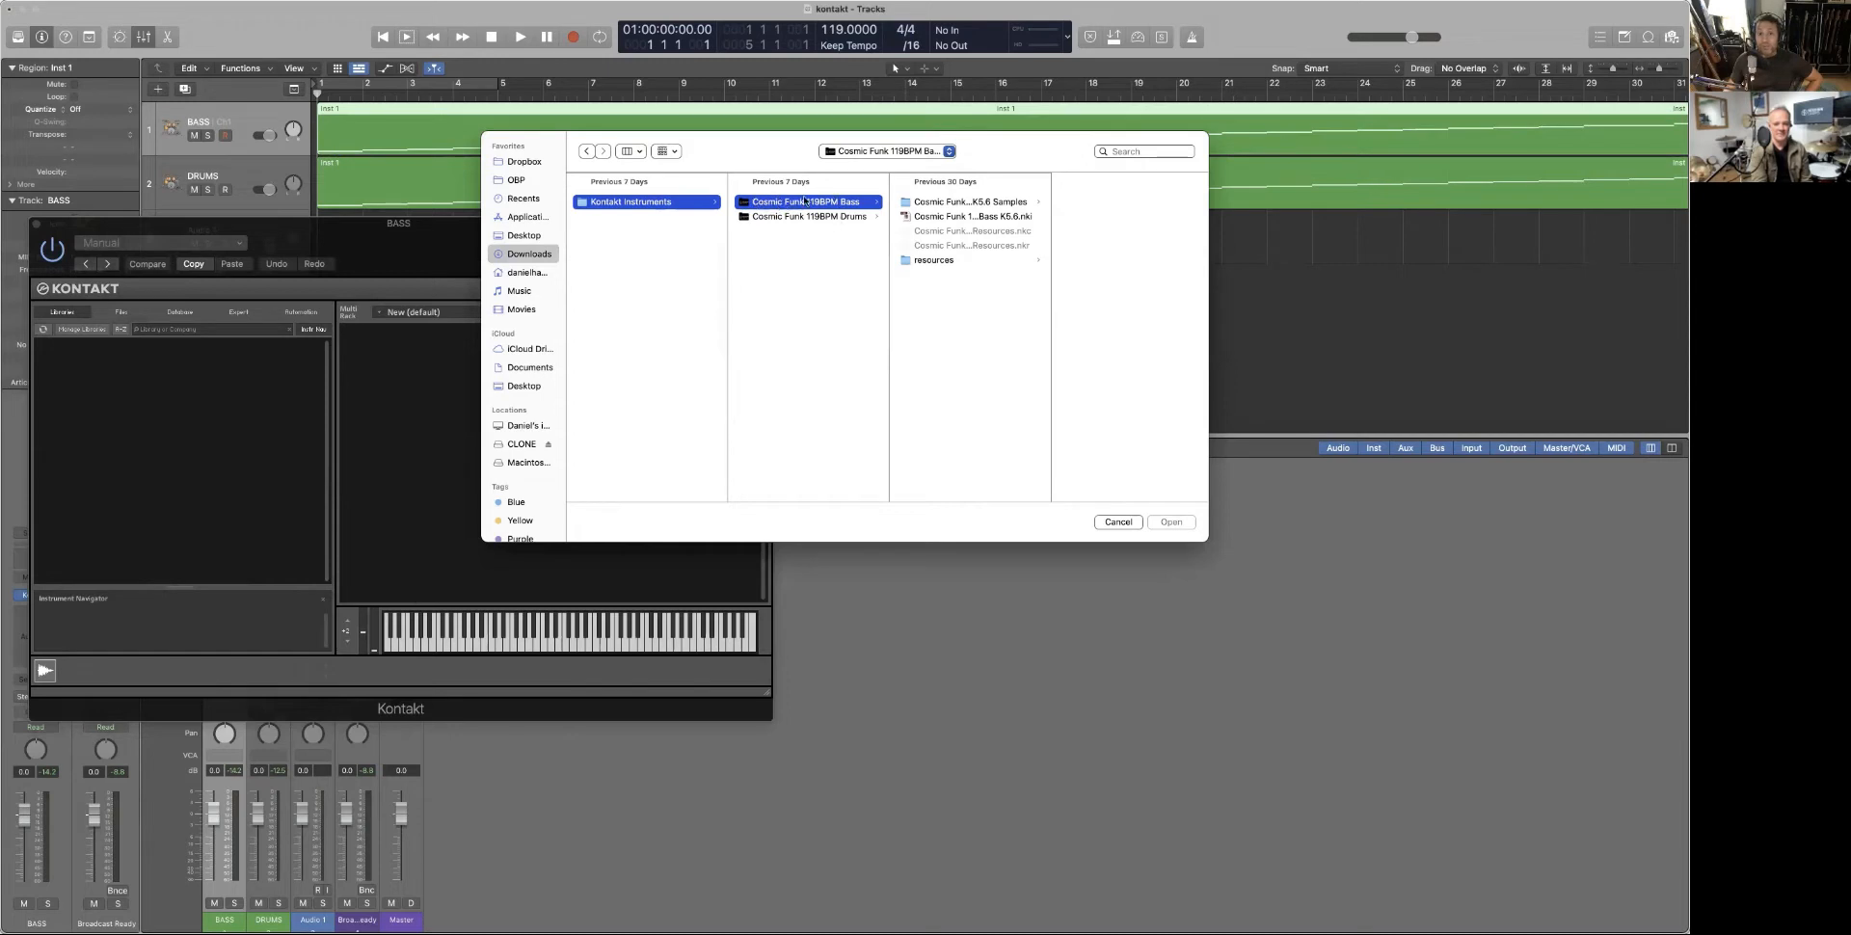
left_click(941, 217)
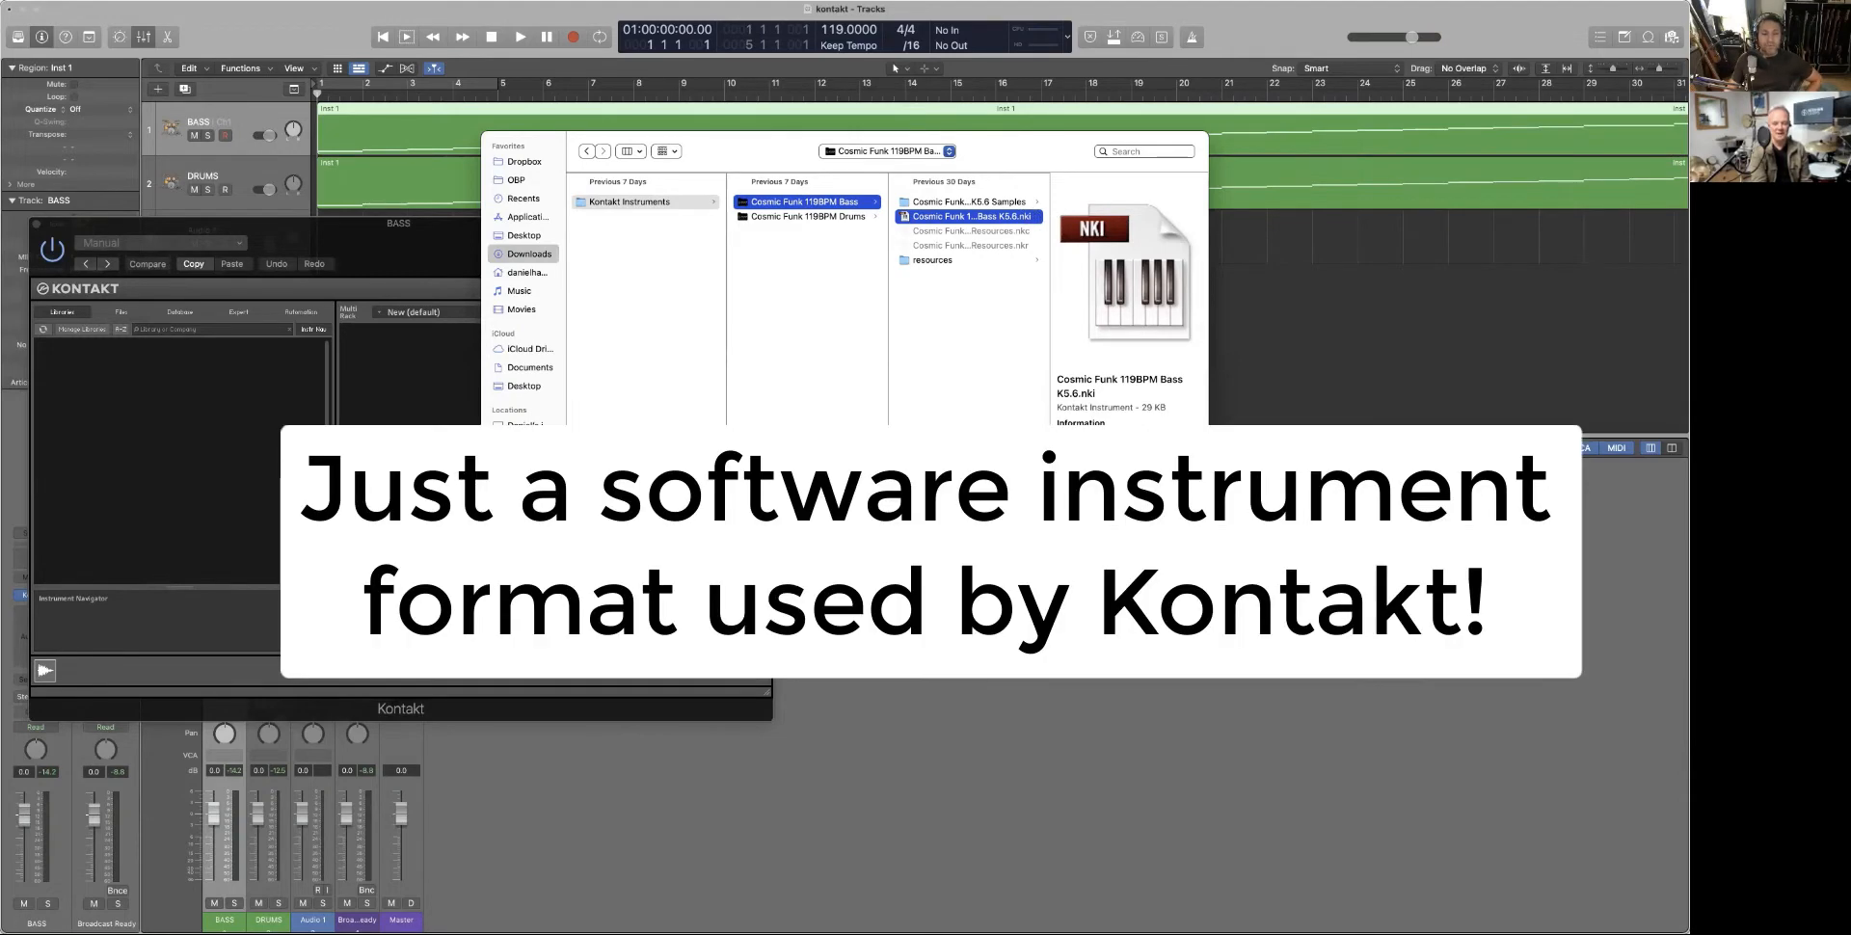
left_click(1175, 560)
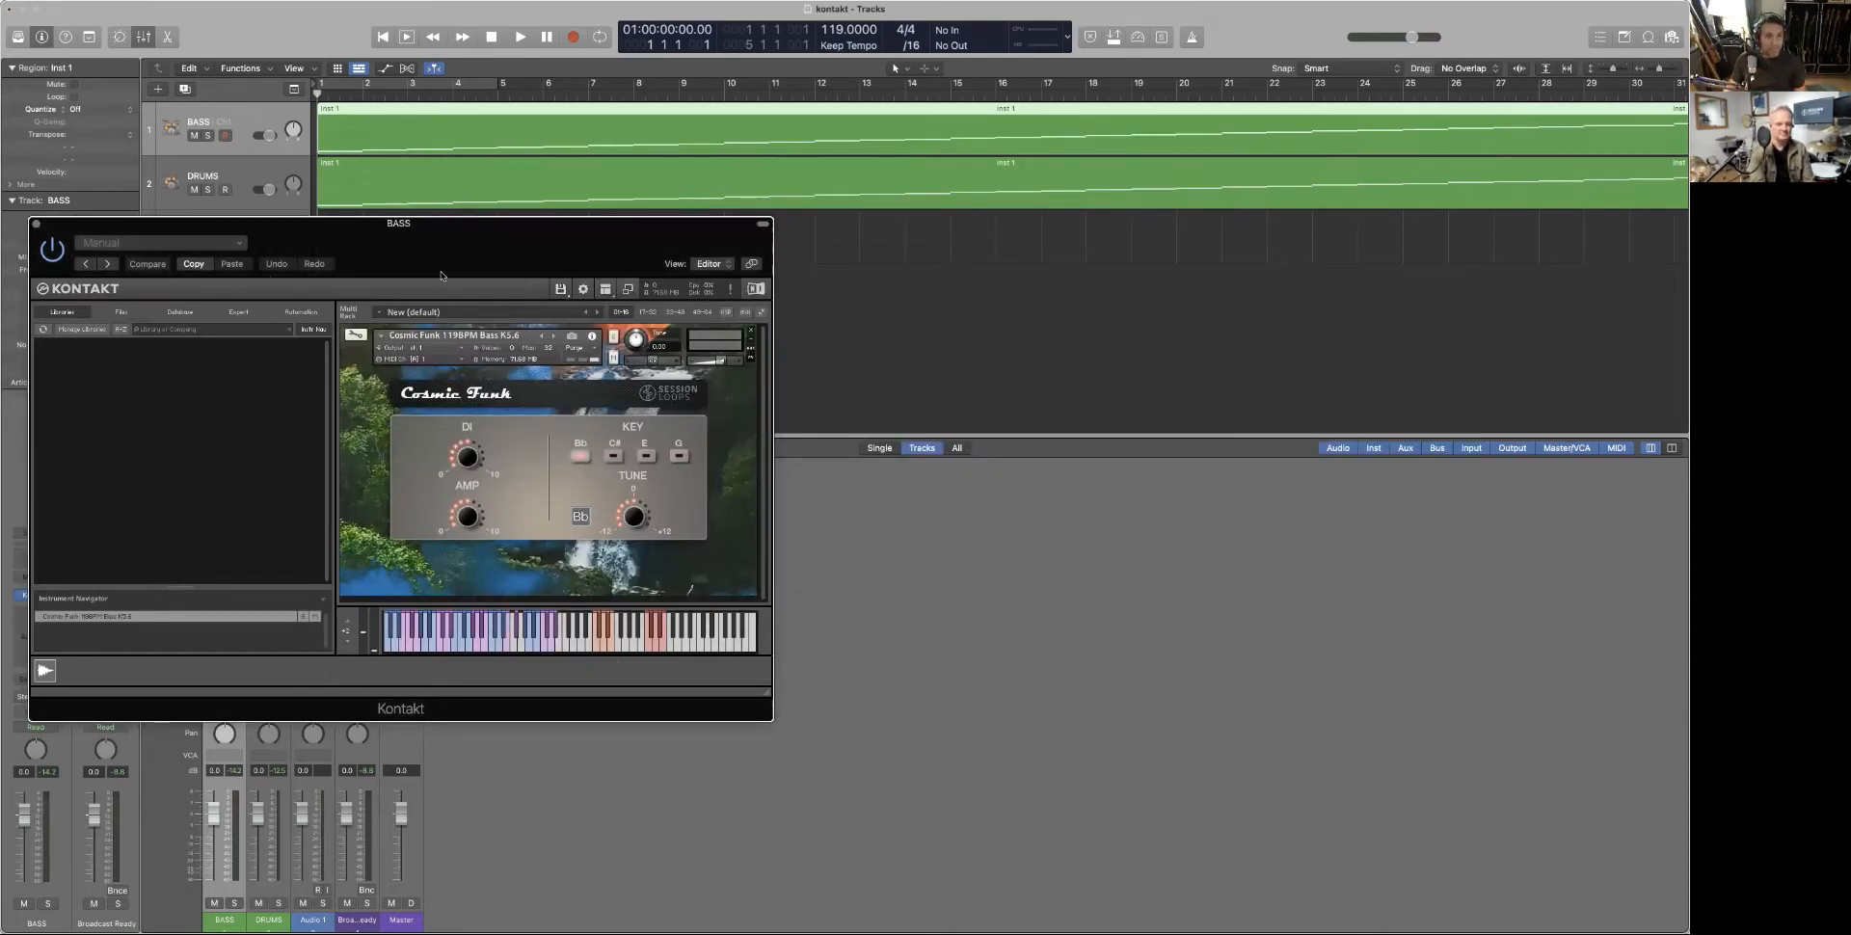
Play and stop to hear the Cosmic Funk bass, rewind to the start, and close Kontakt
key("space")
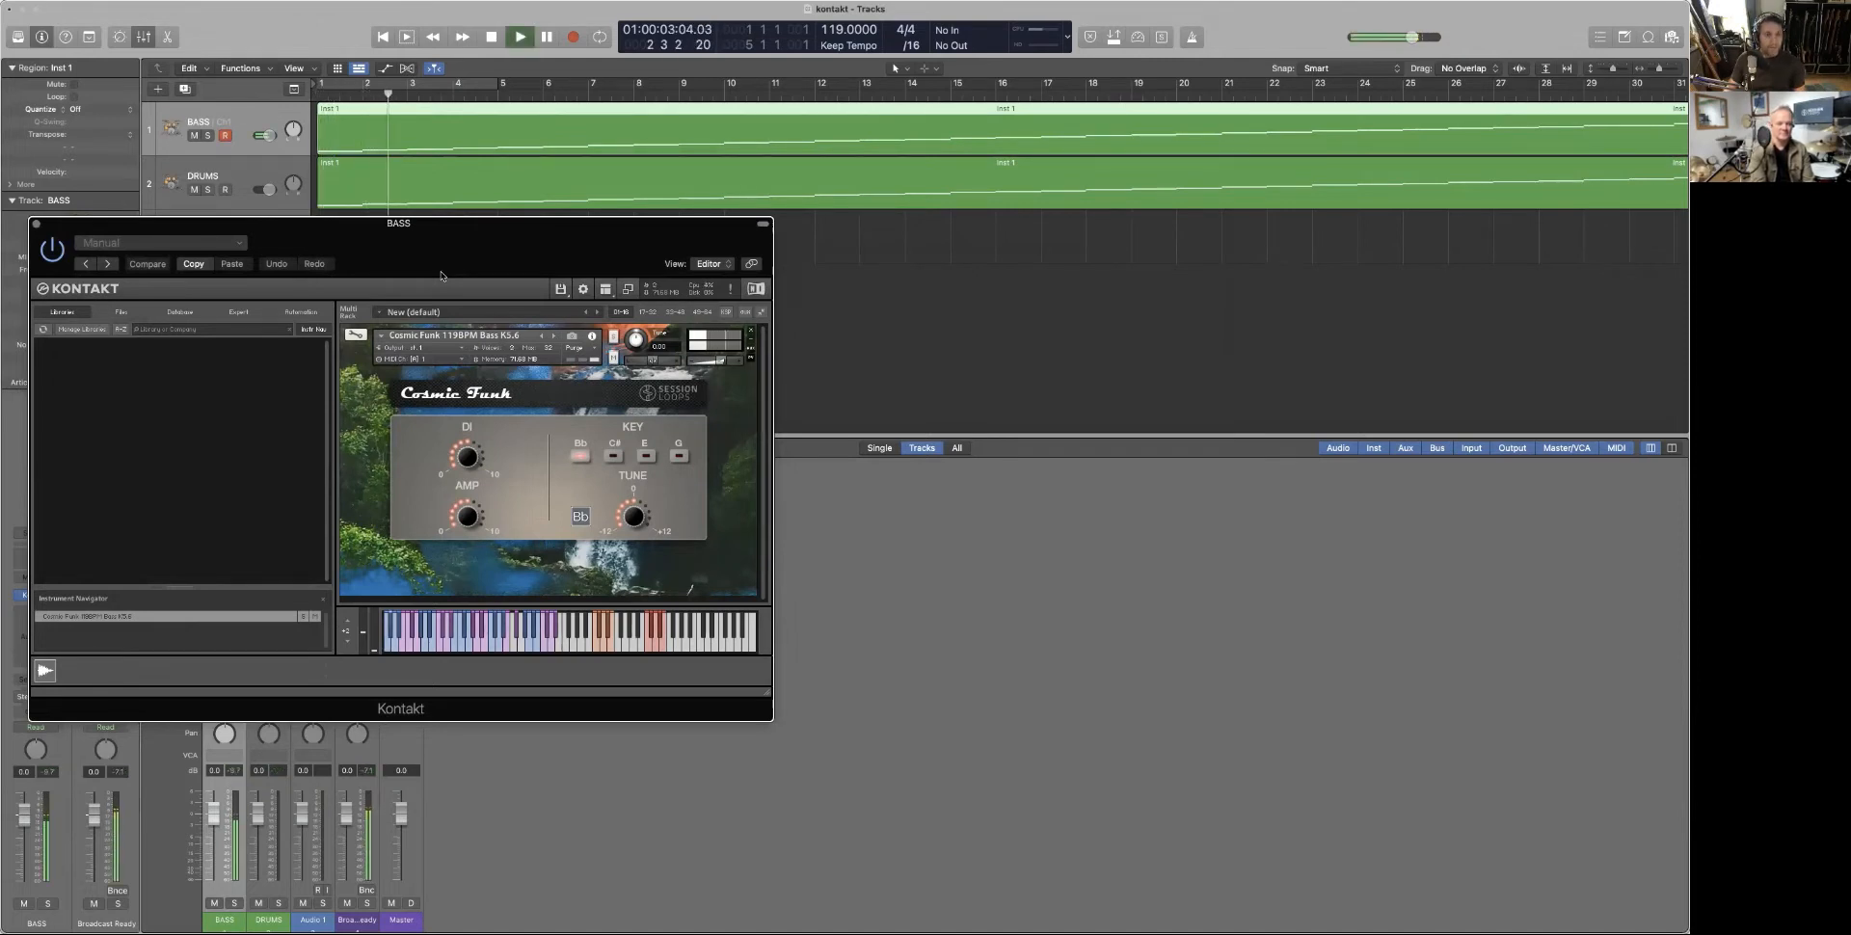
key("space")
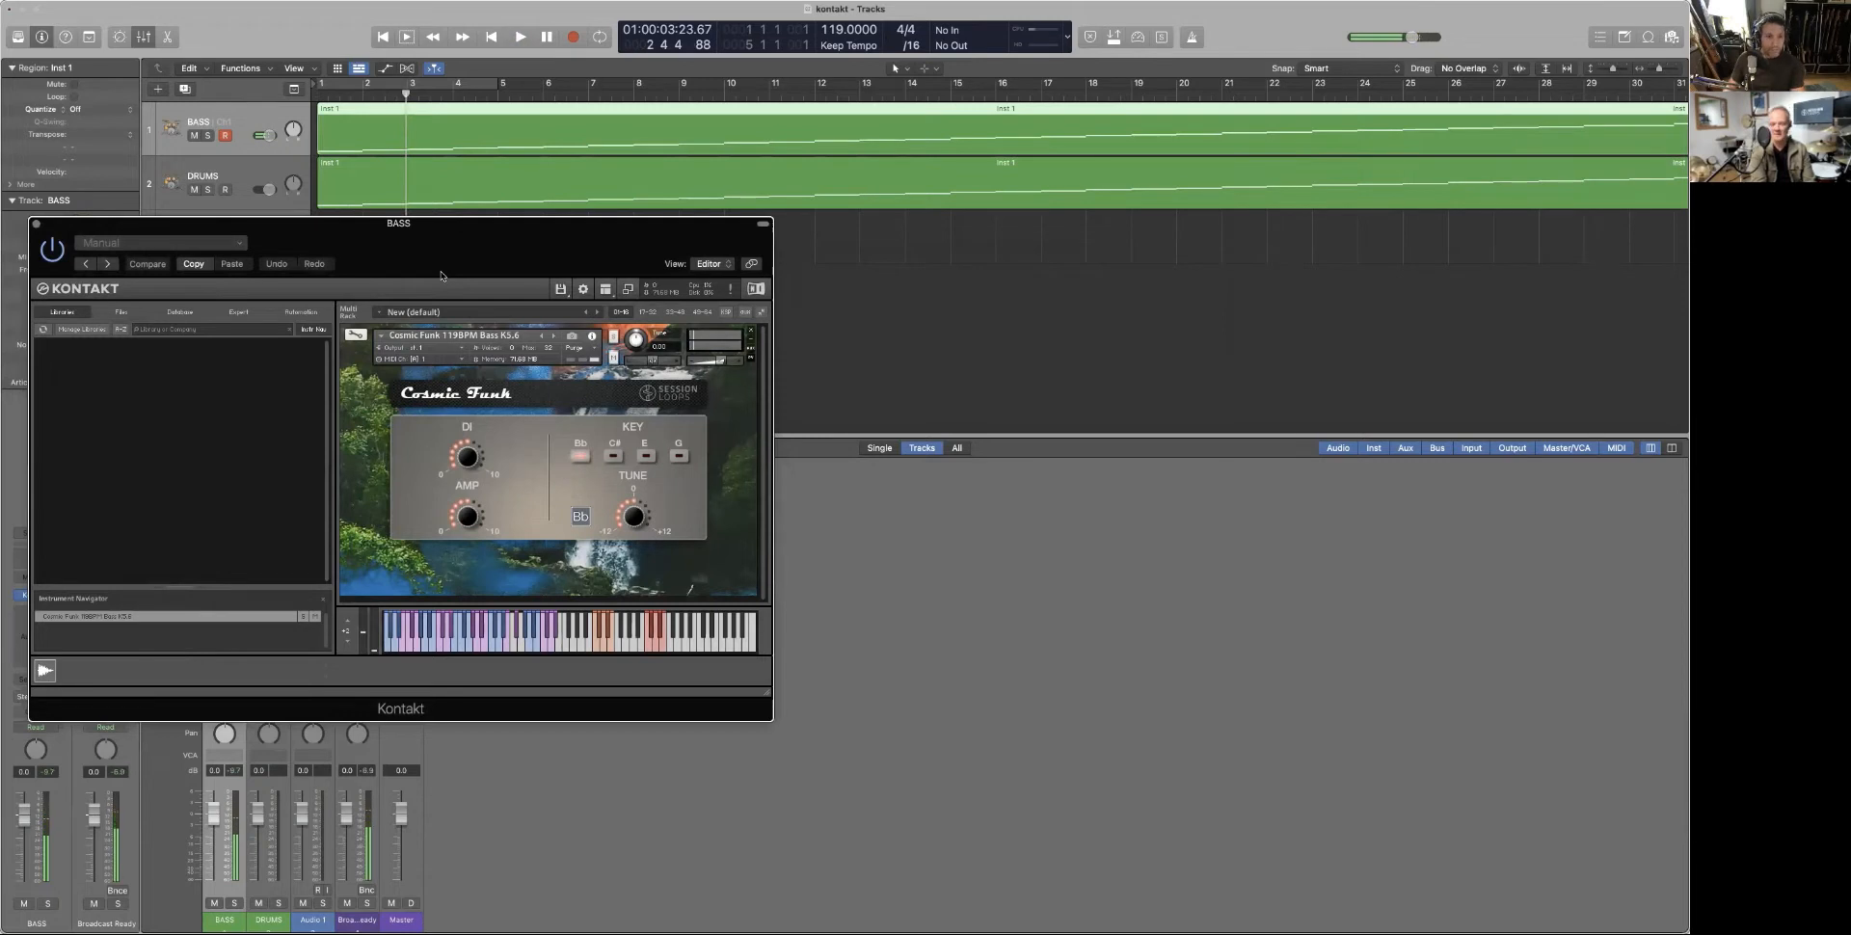
key("Return")
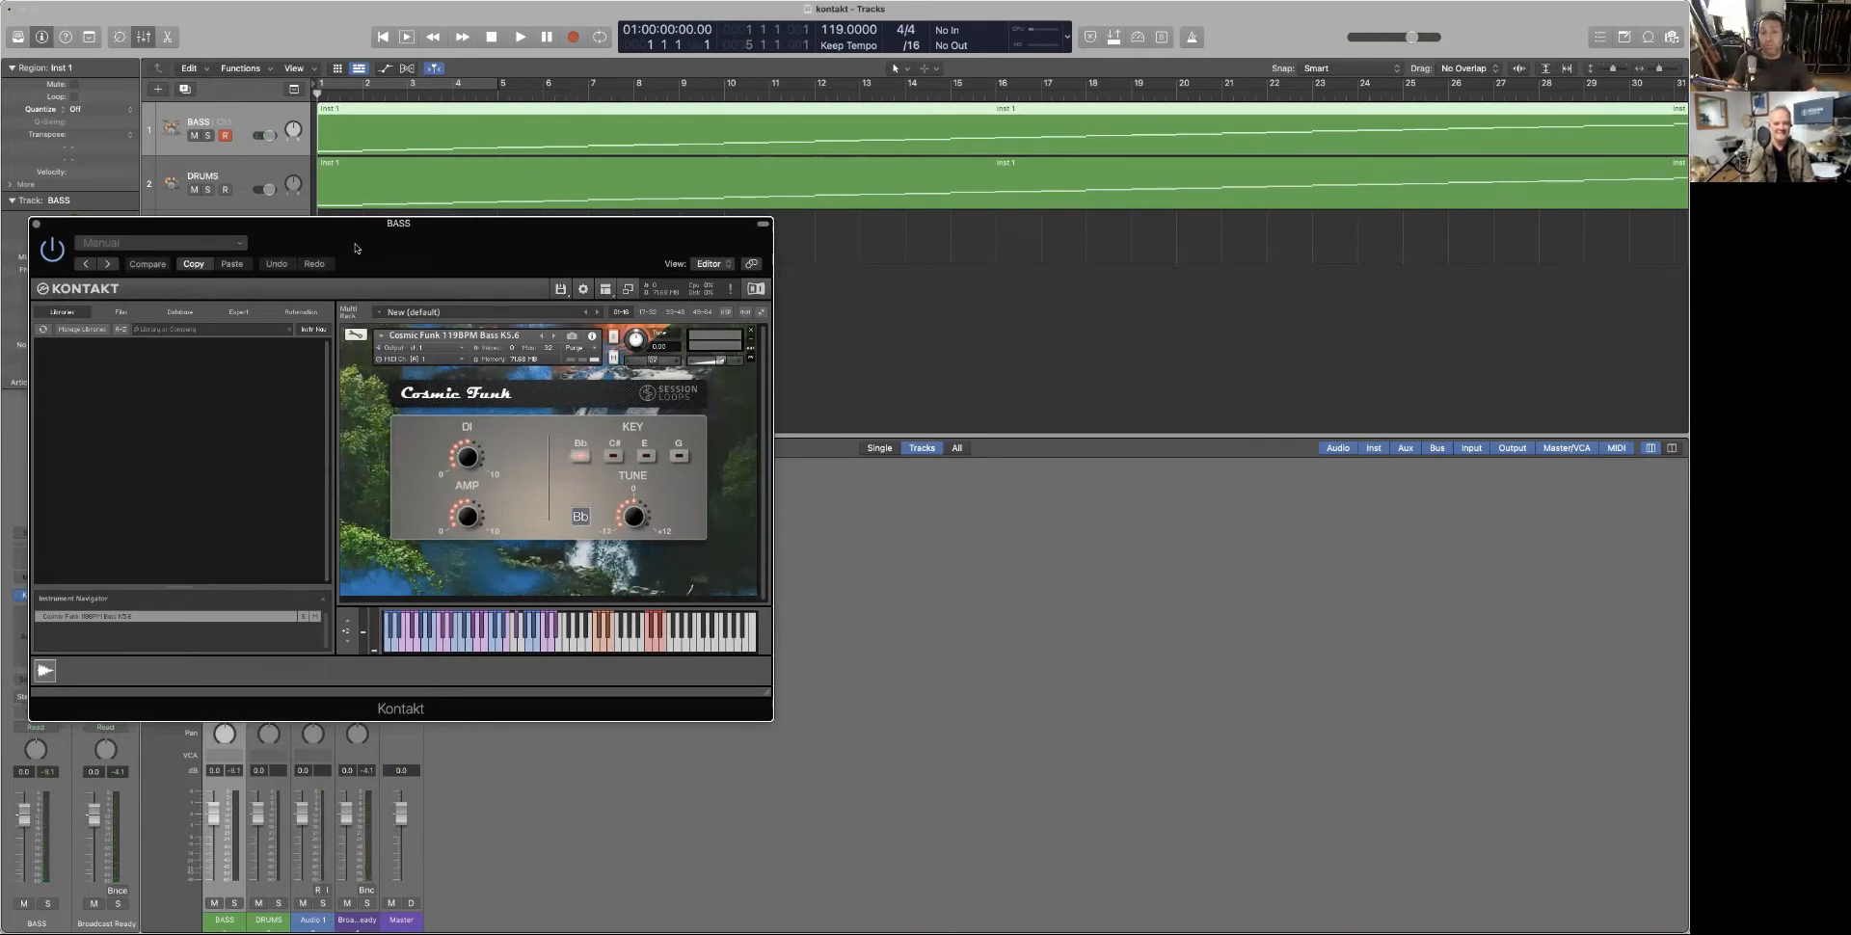
left_click_drag(80, 225, 52, 10)
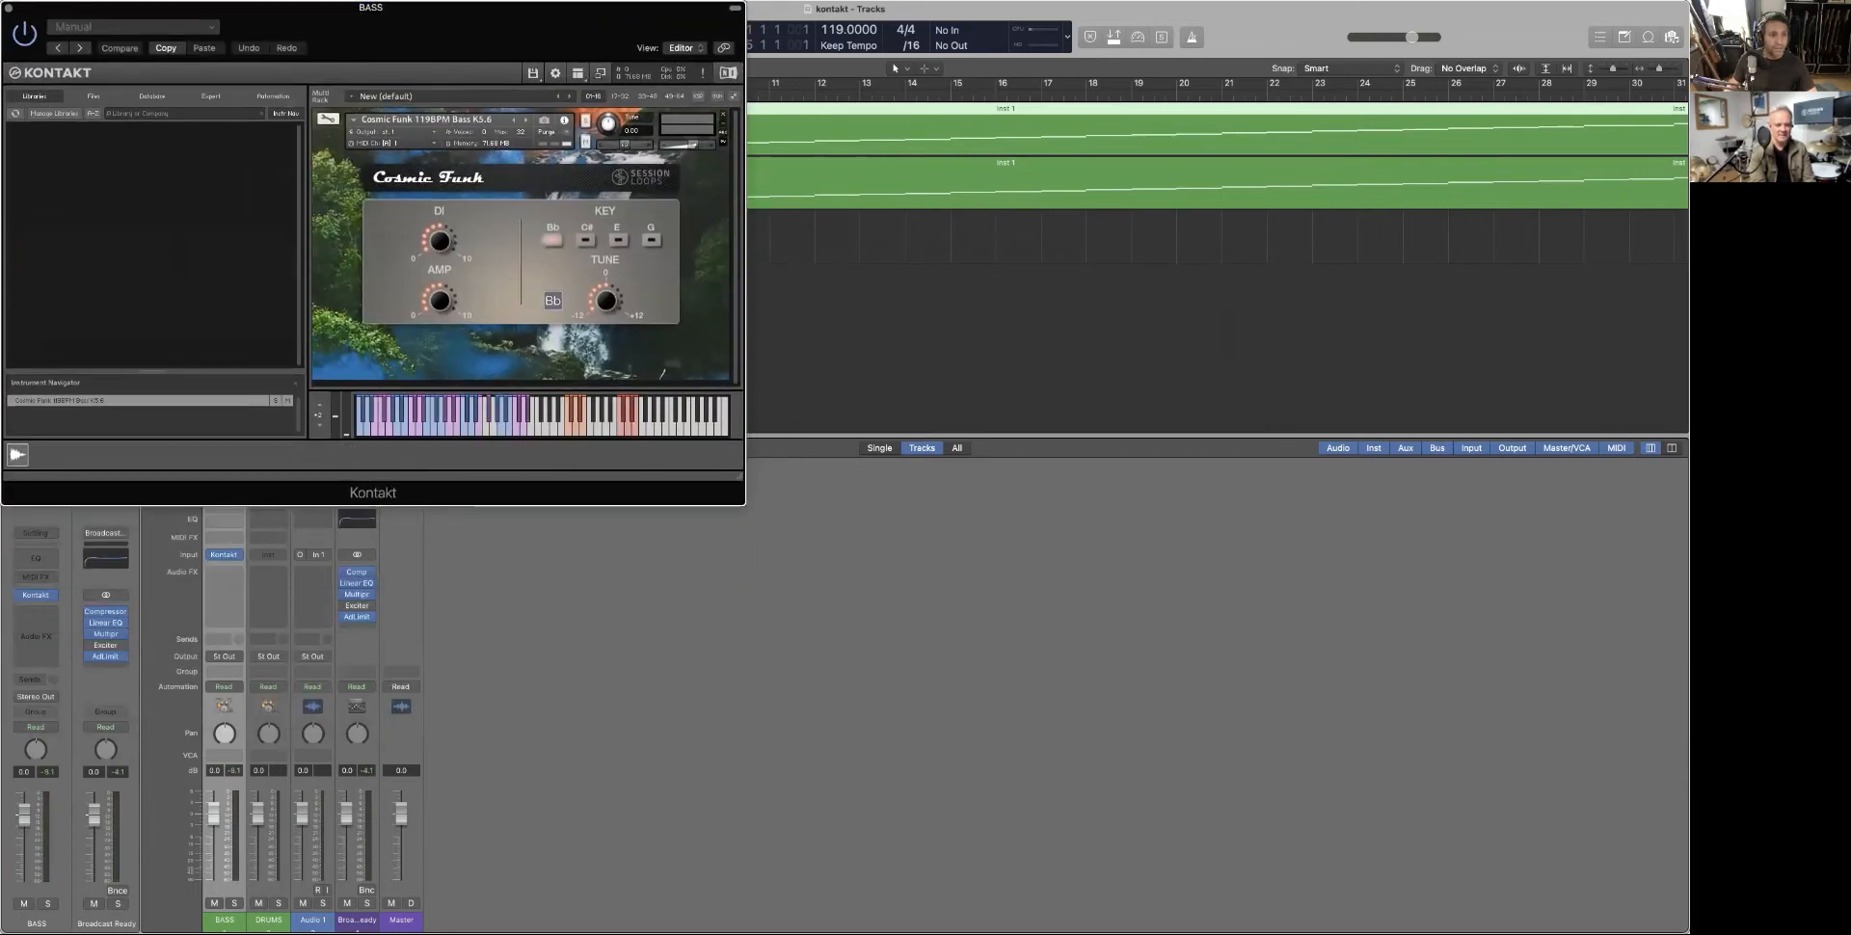
left_click(10, 8)
Select the DRUMS channel and insert Kontakt (Stereo) from AU Instruments > Native Instruments
left_click(274, 567)
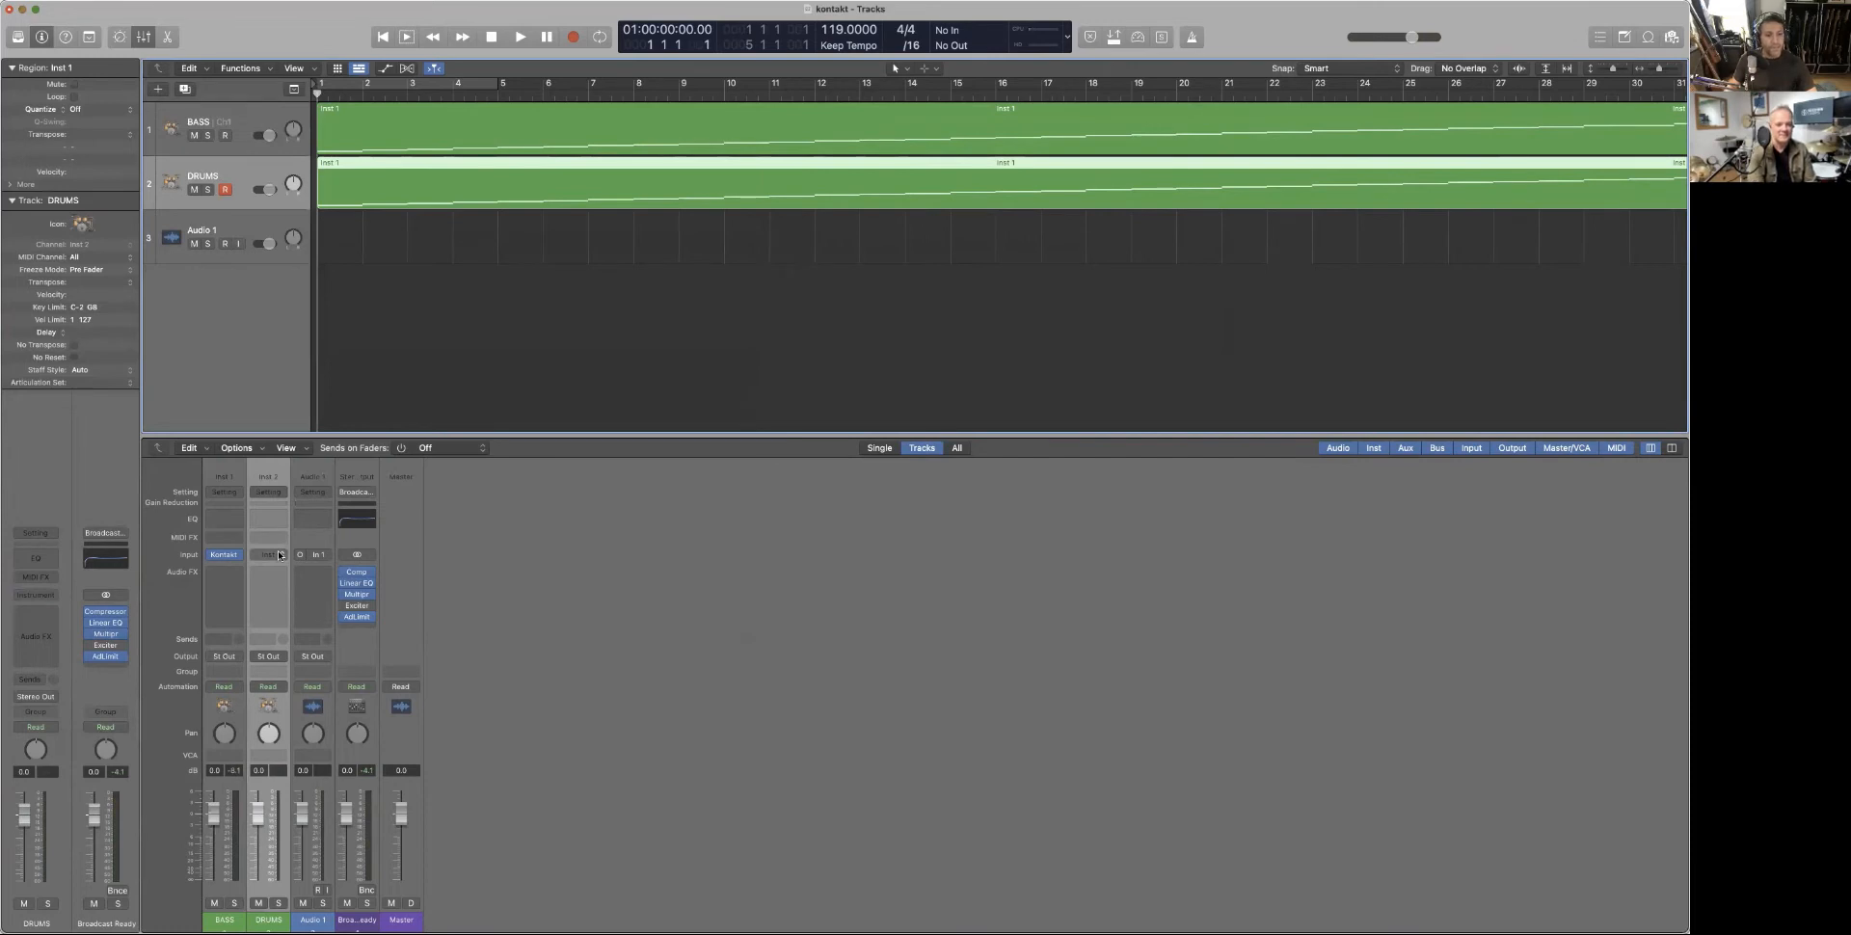
left_click(280, 556)
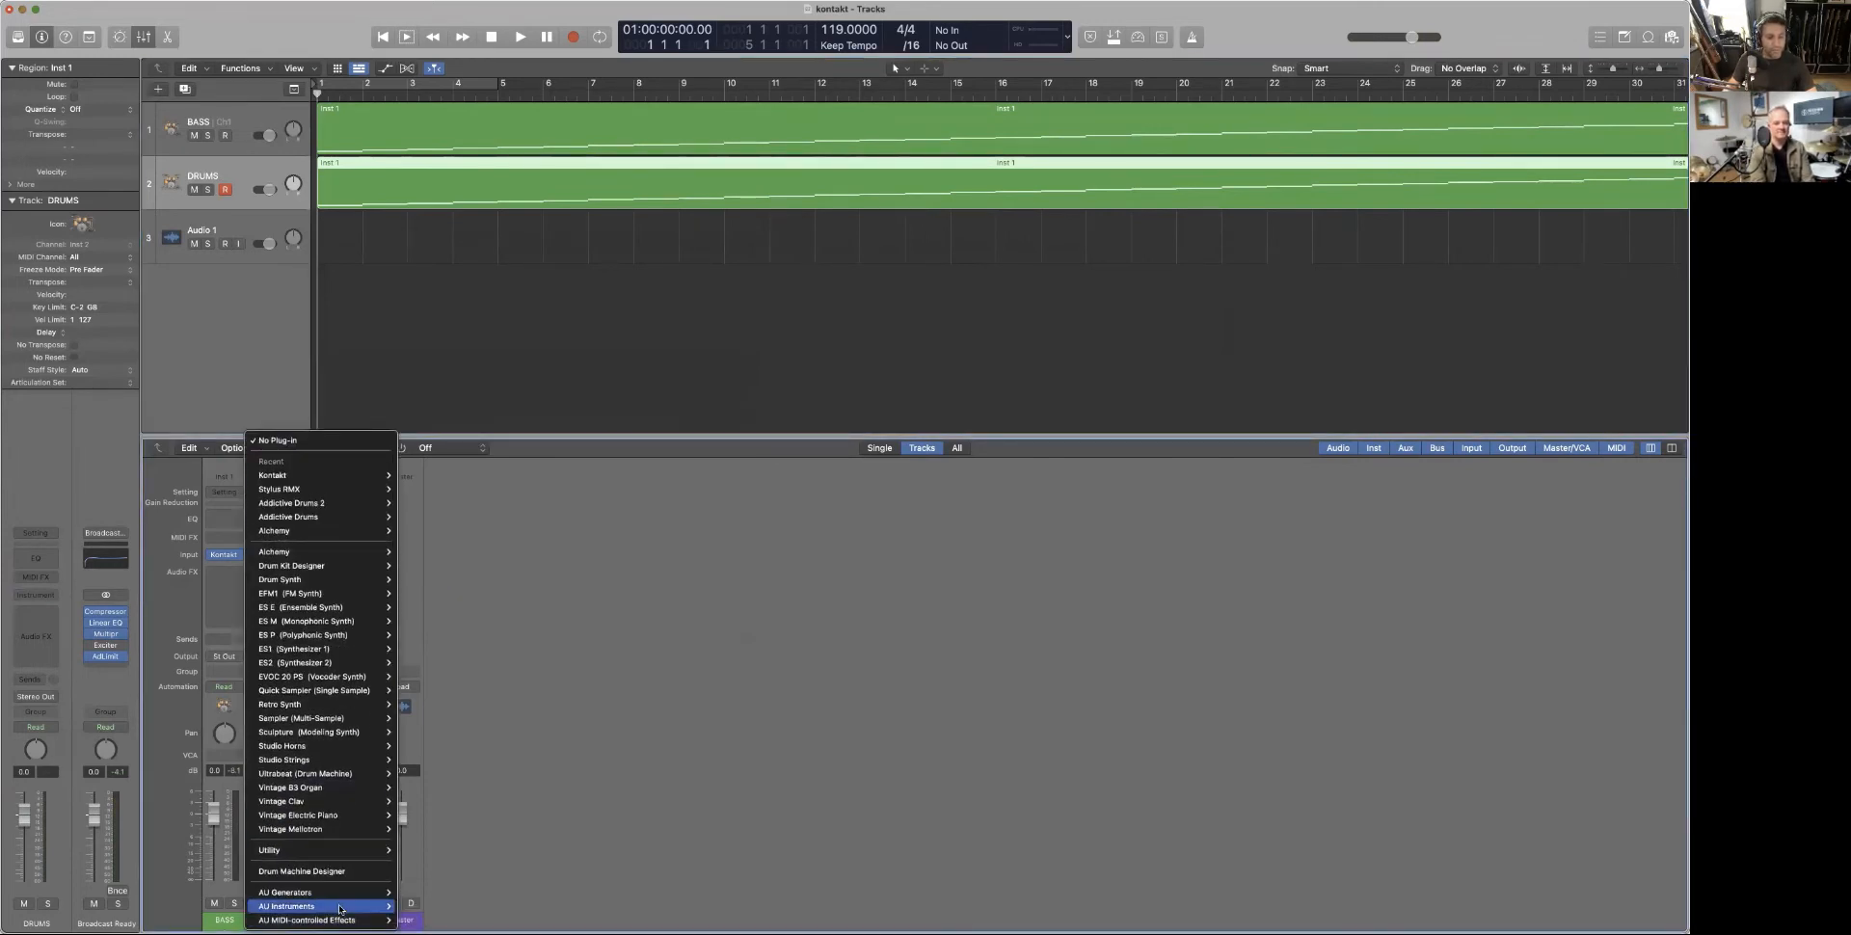
mouse_move(340, 907)
mouse_move(438, 896)
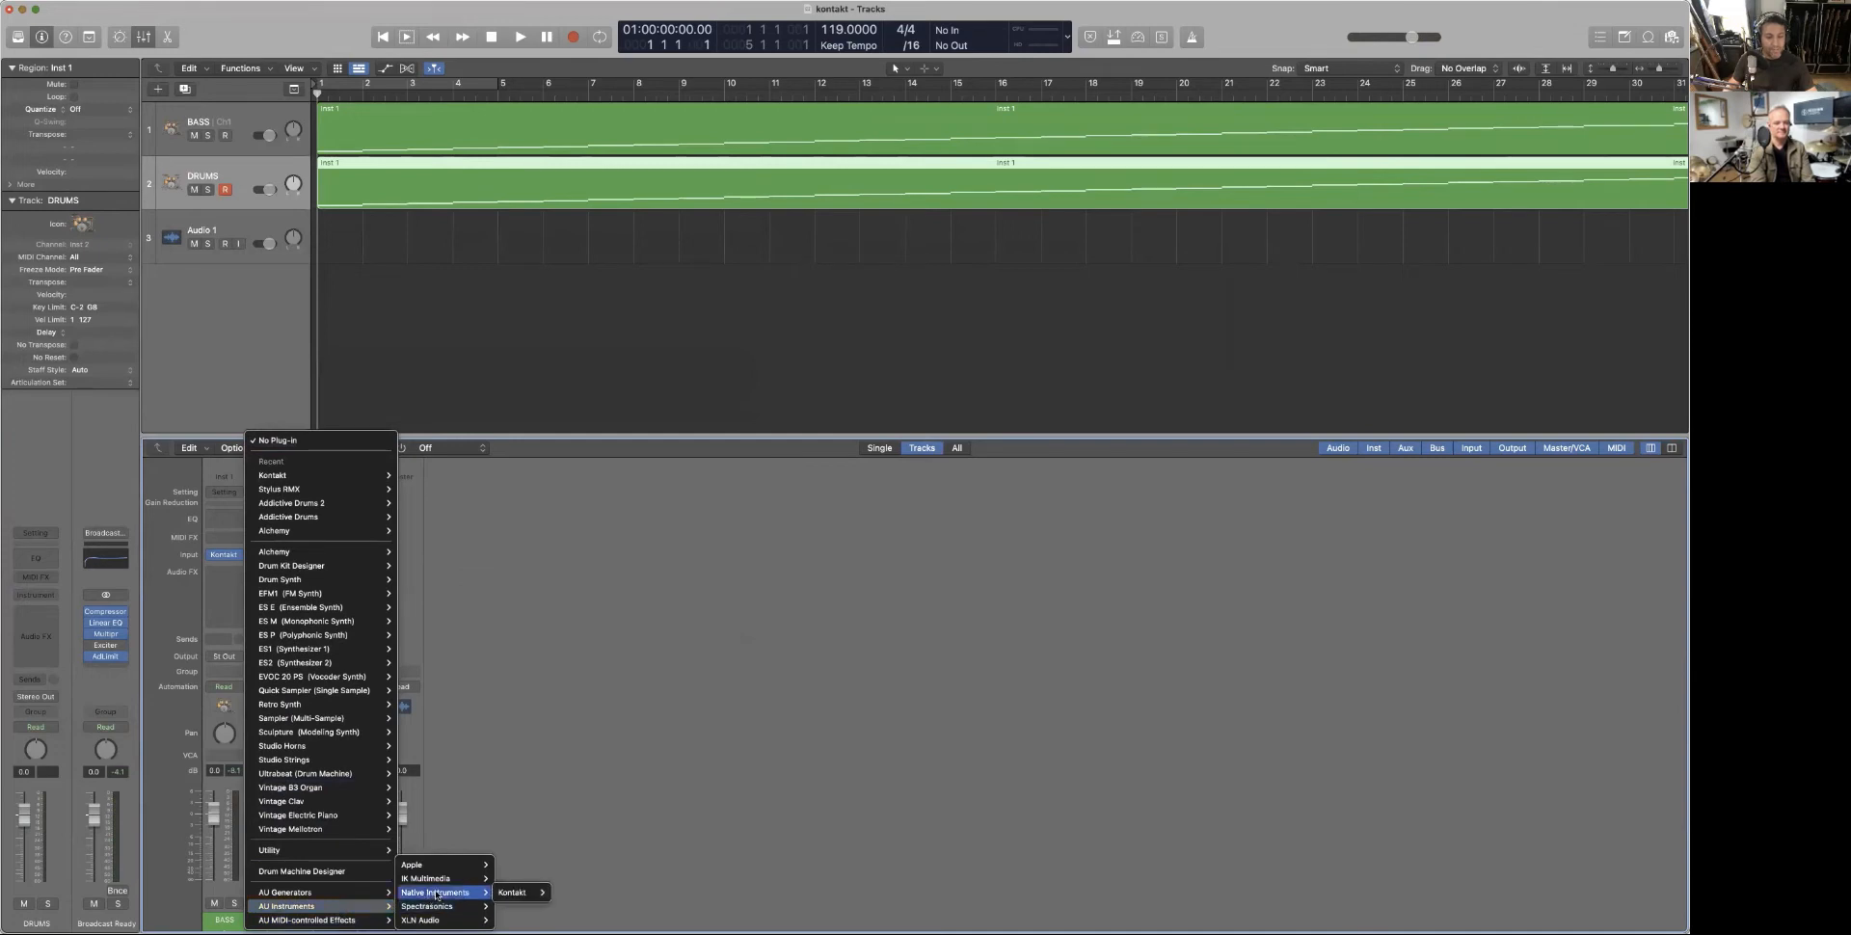
mouse_move(516, 893)
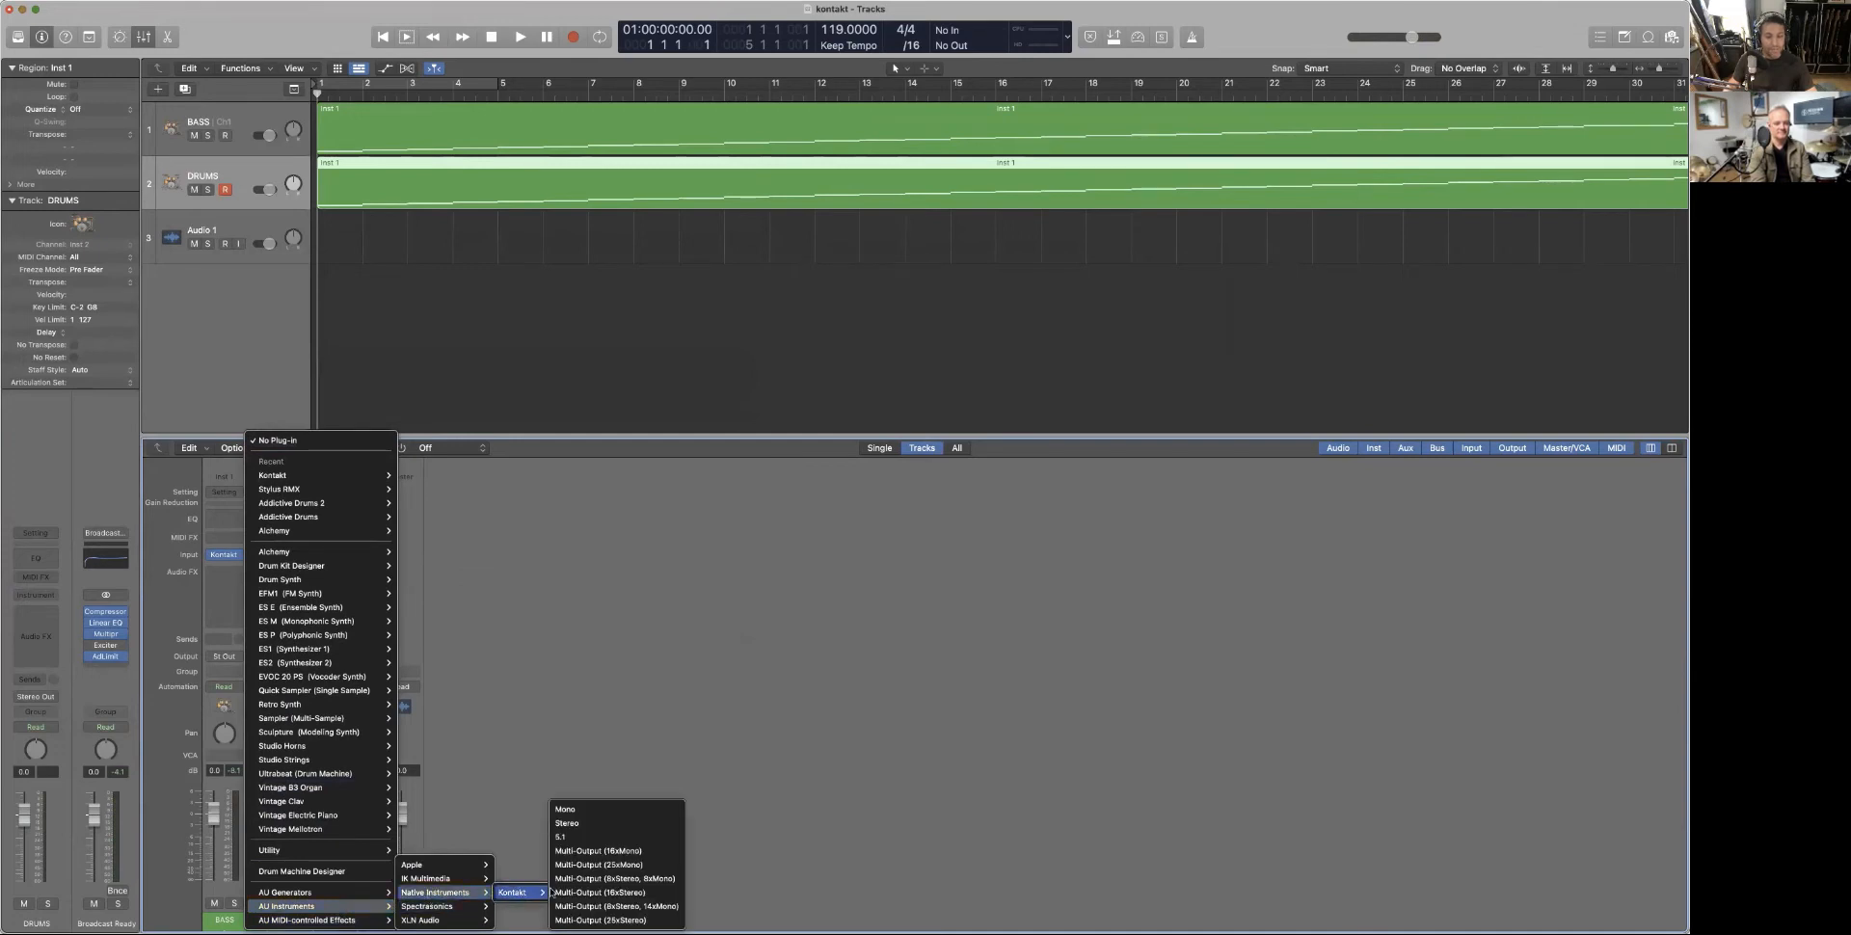
left_click(596, 825)
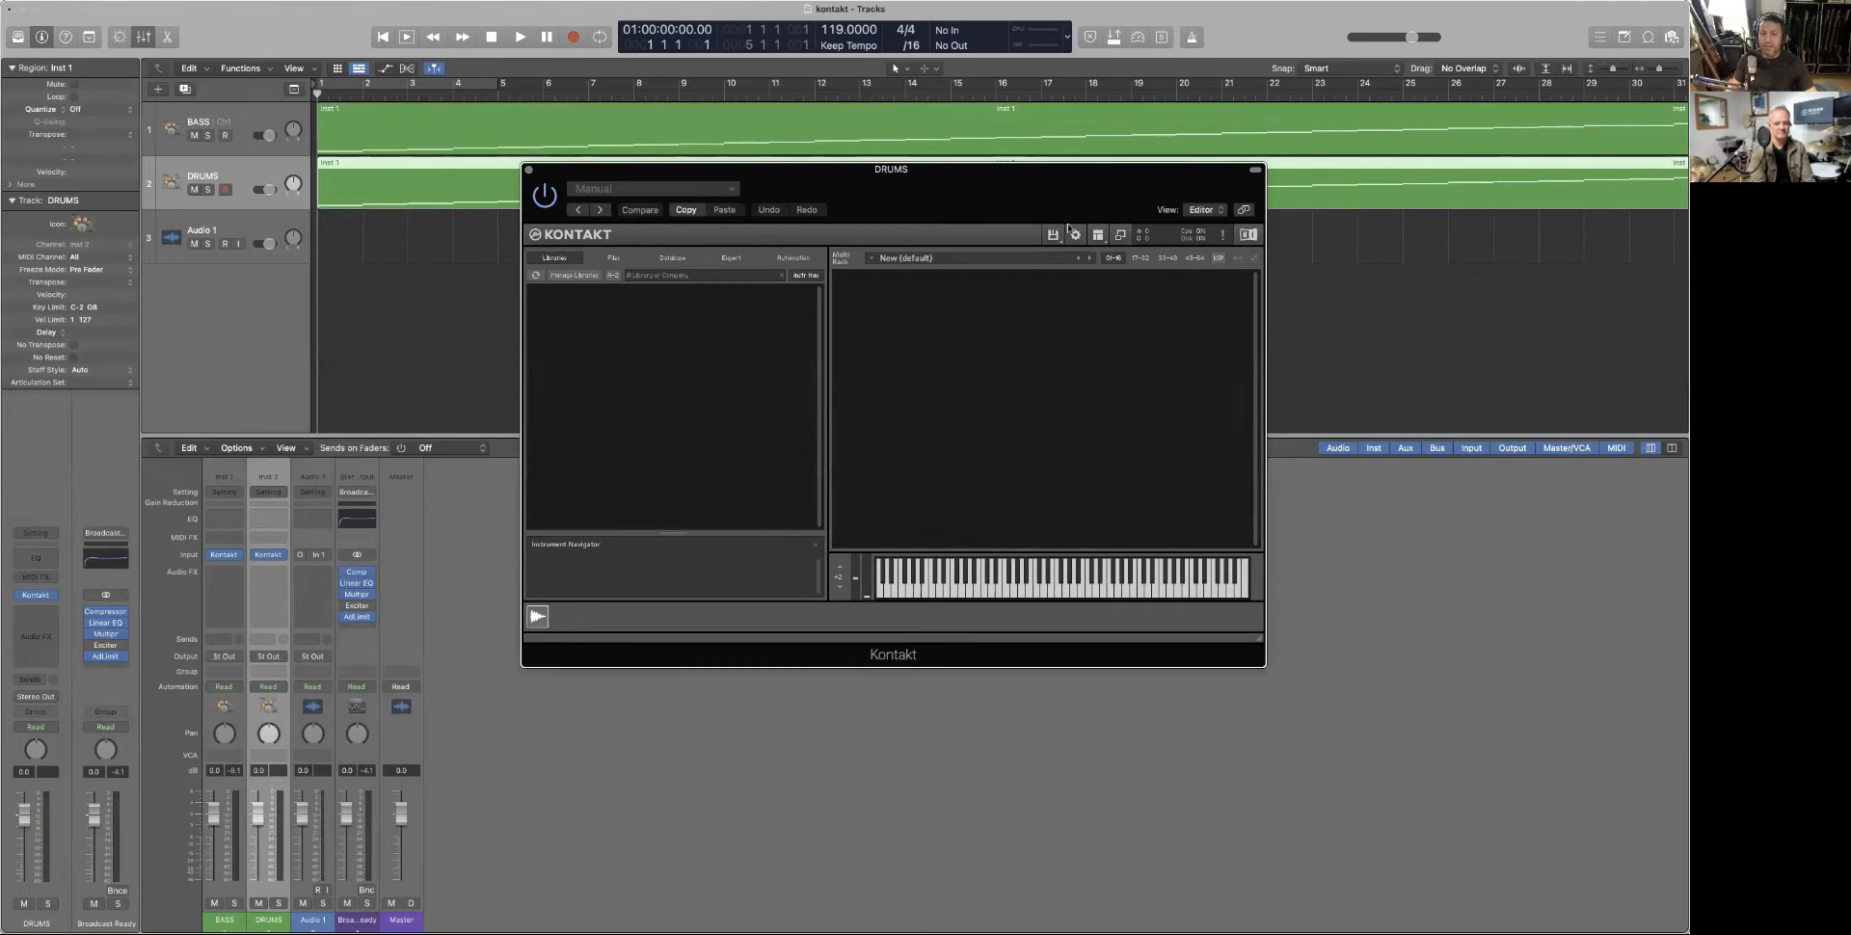
Load Cosmic Funk 119BPM Drums K5.6.nki into the DRUMS track's Kontakt via Load..
left_click(1055, 235)
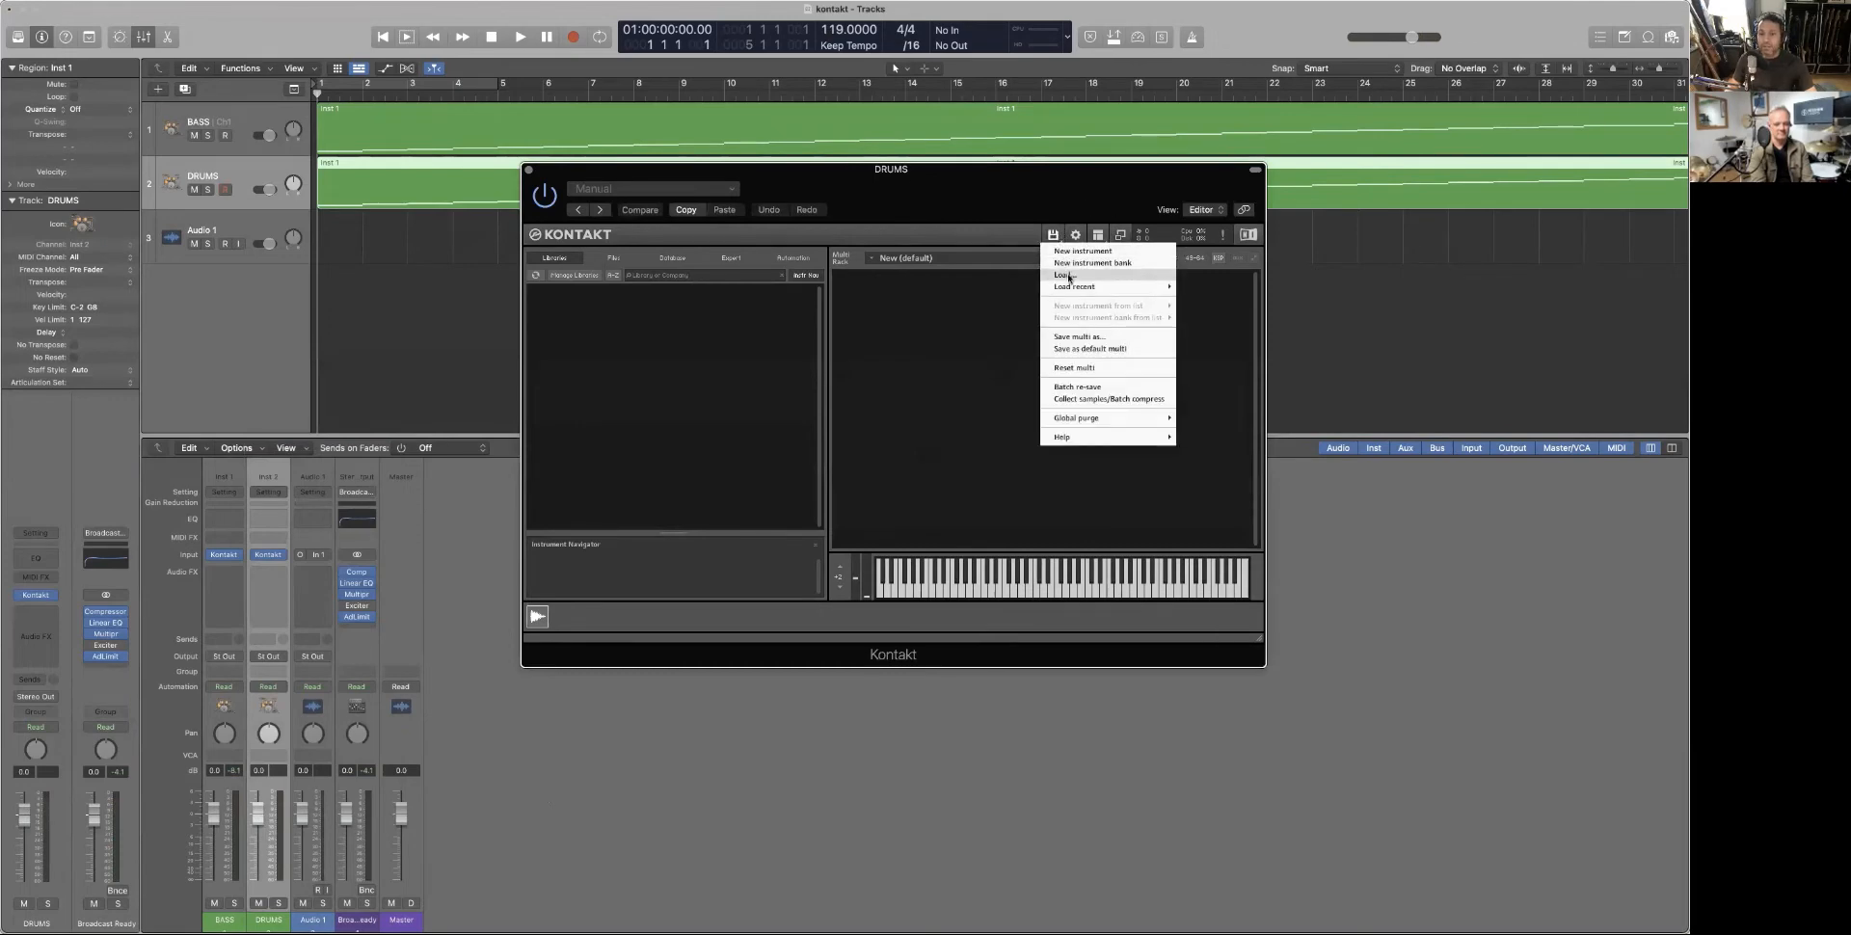
left_click(1067, 276)
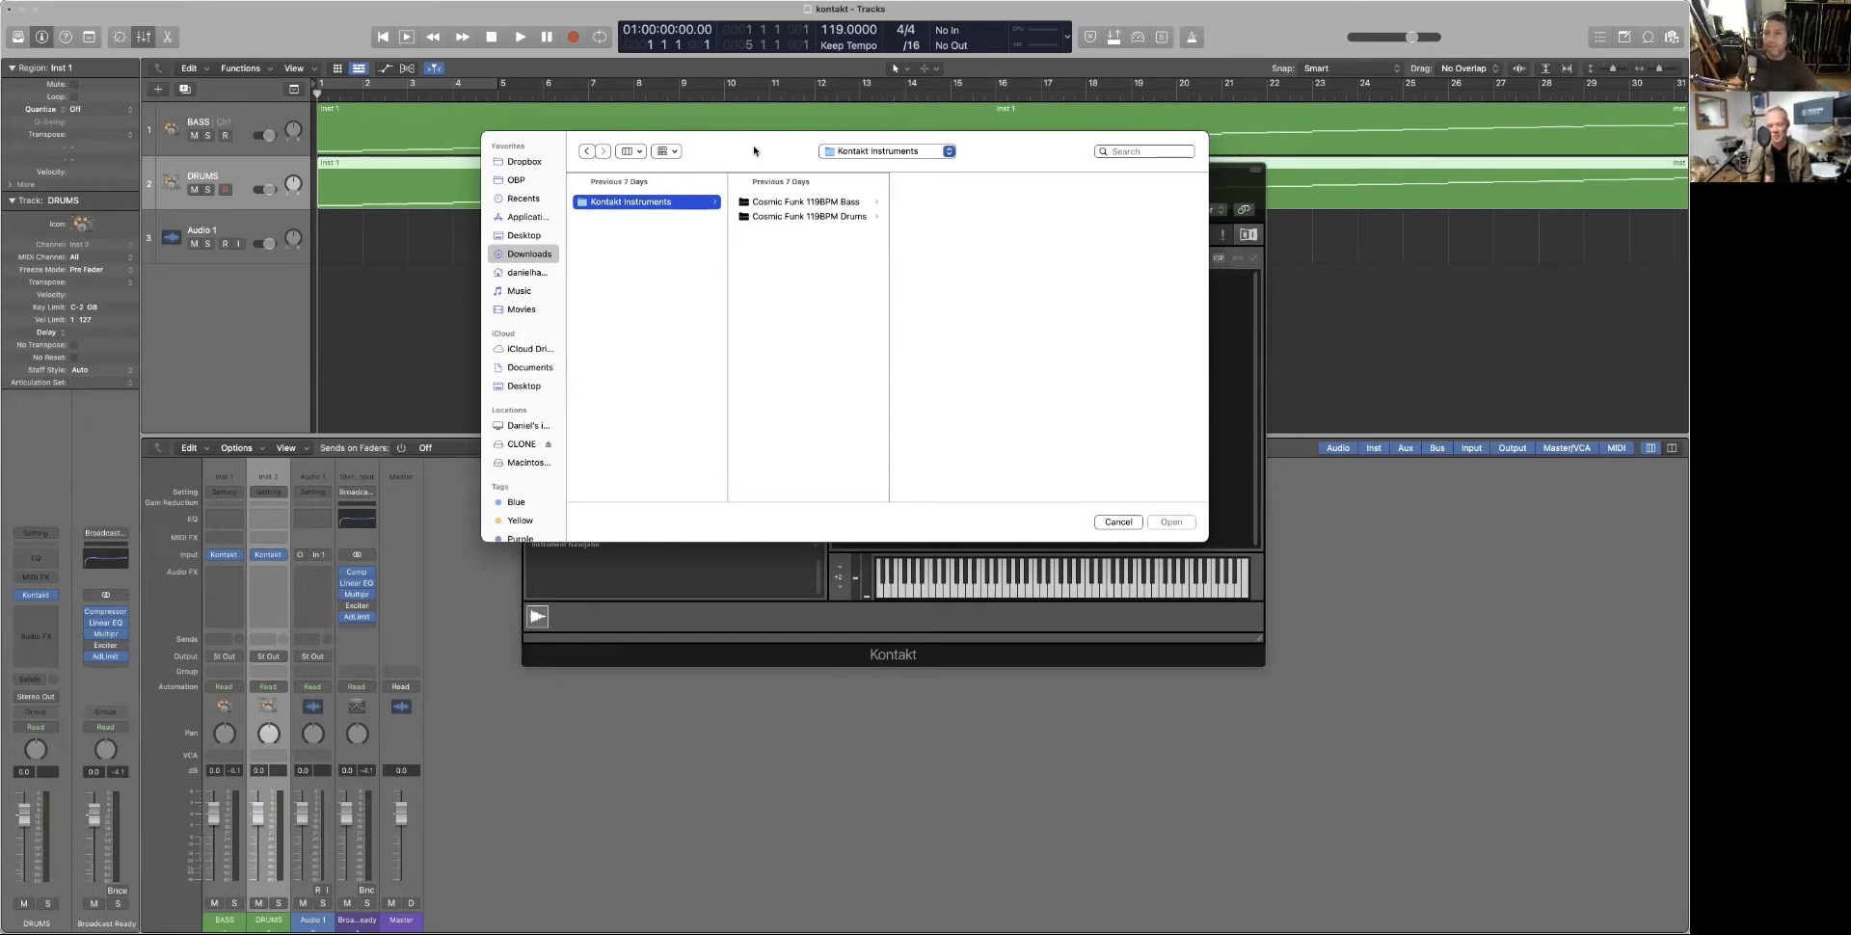
left_click(792, 216)
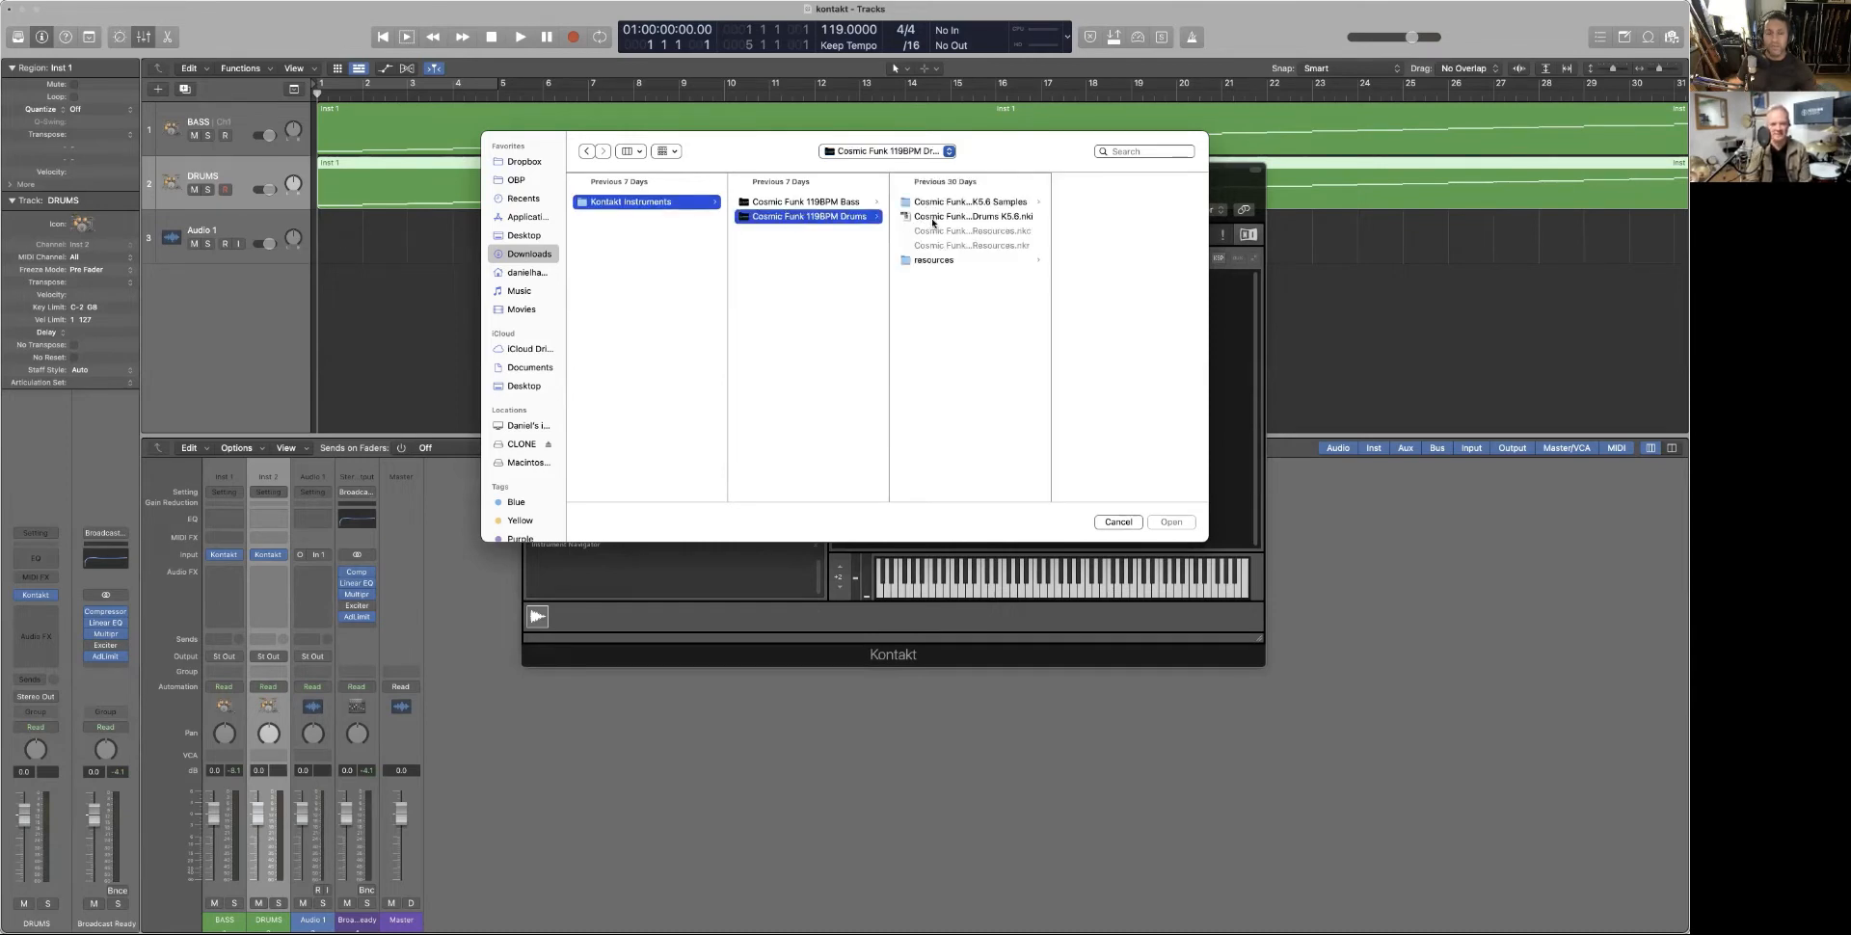
left_click(932, 218)
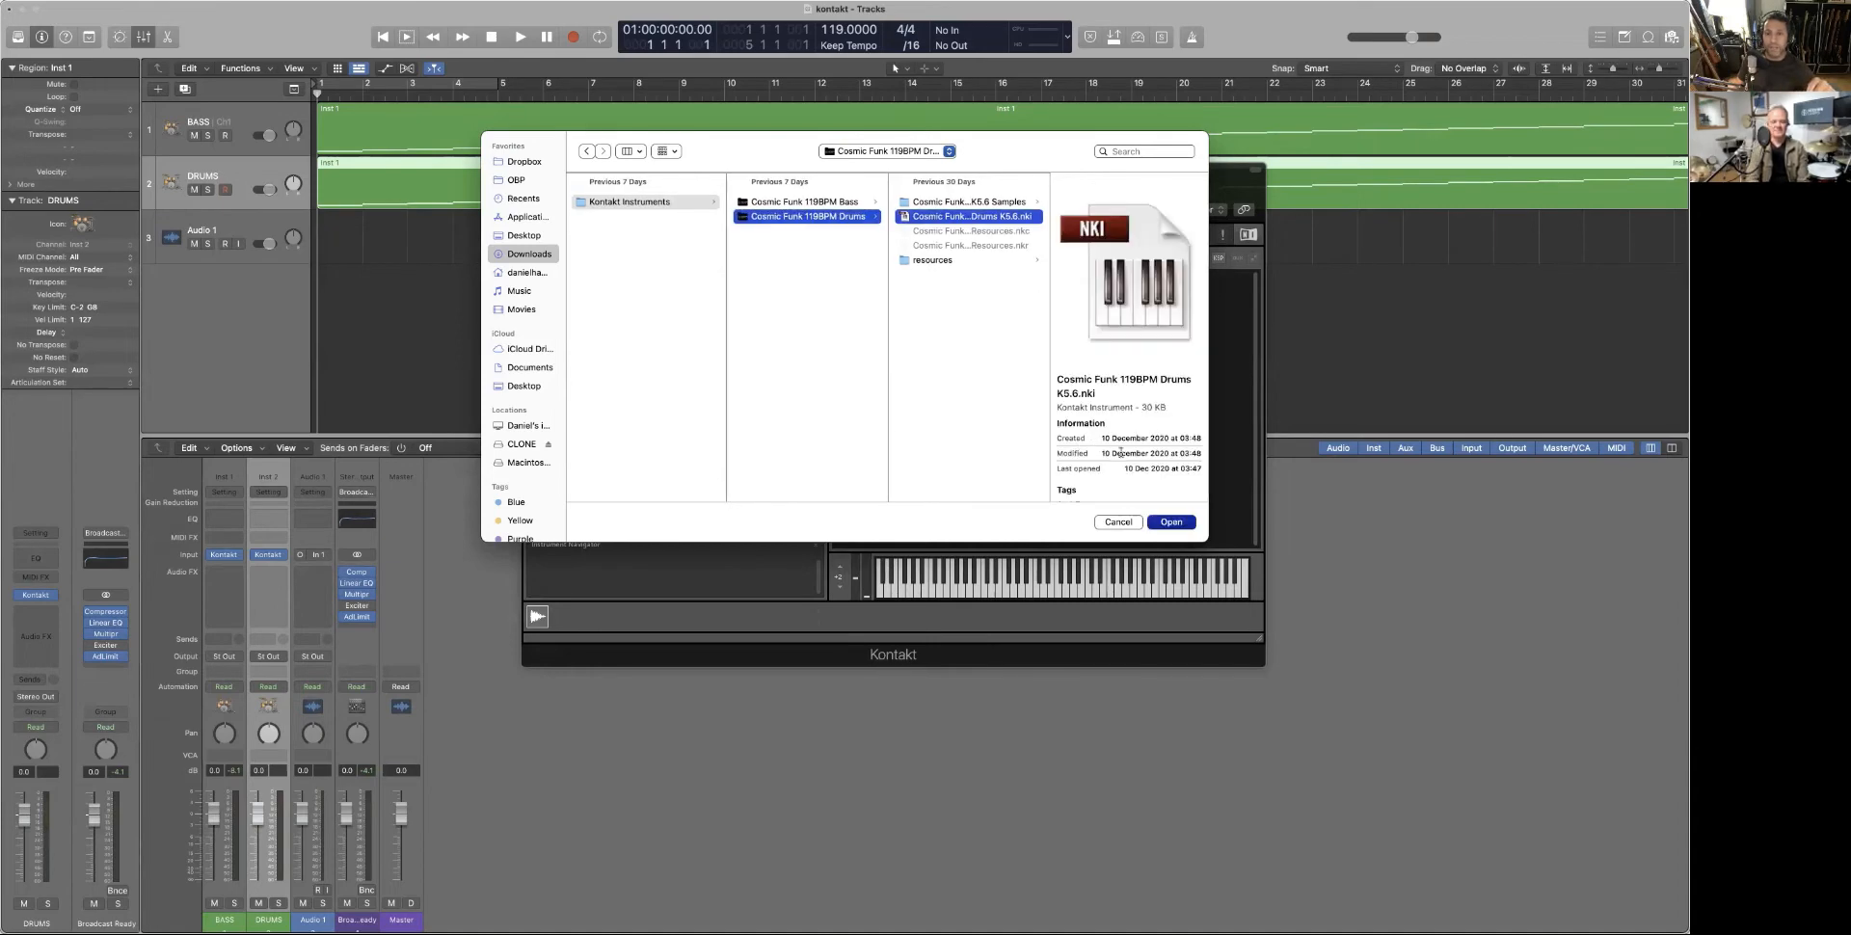
left_click(1171, 522)
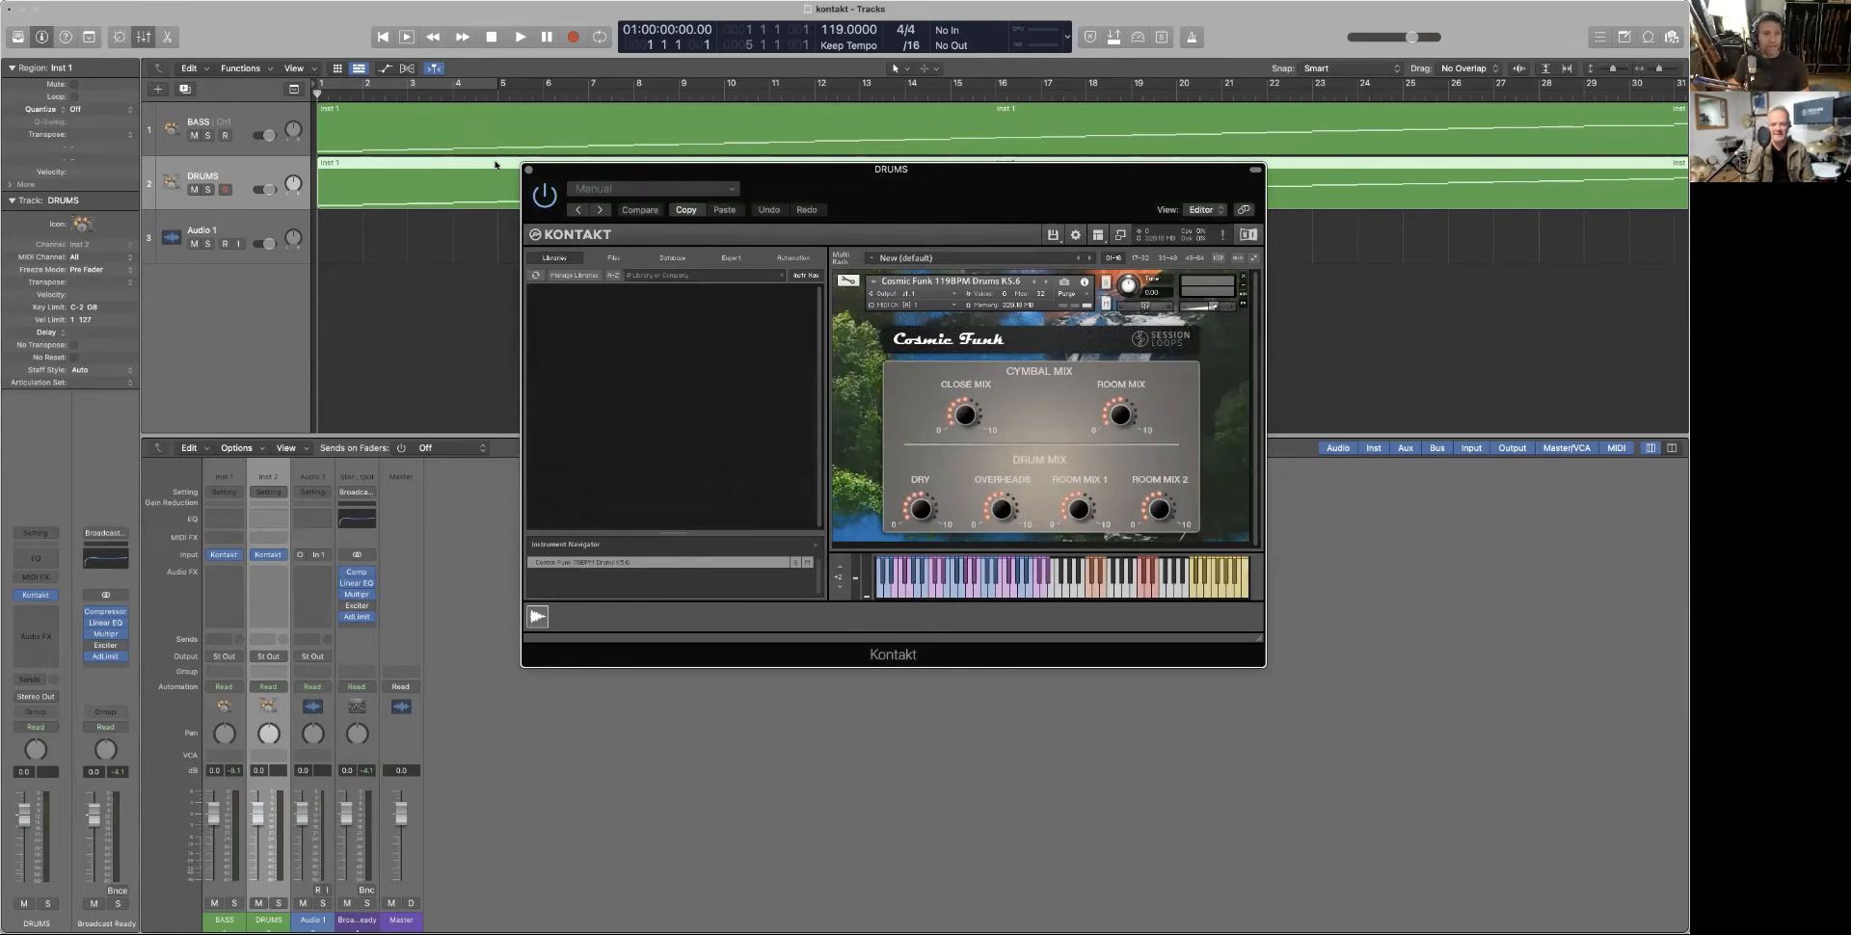
Play and stop to hear the drums, then move the DRUMS Kontakt window aside and close it
key("space")
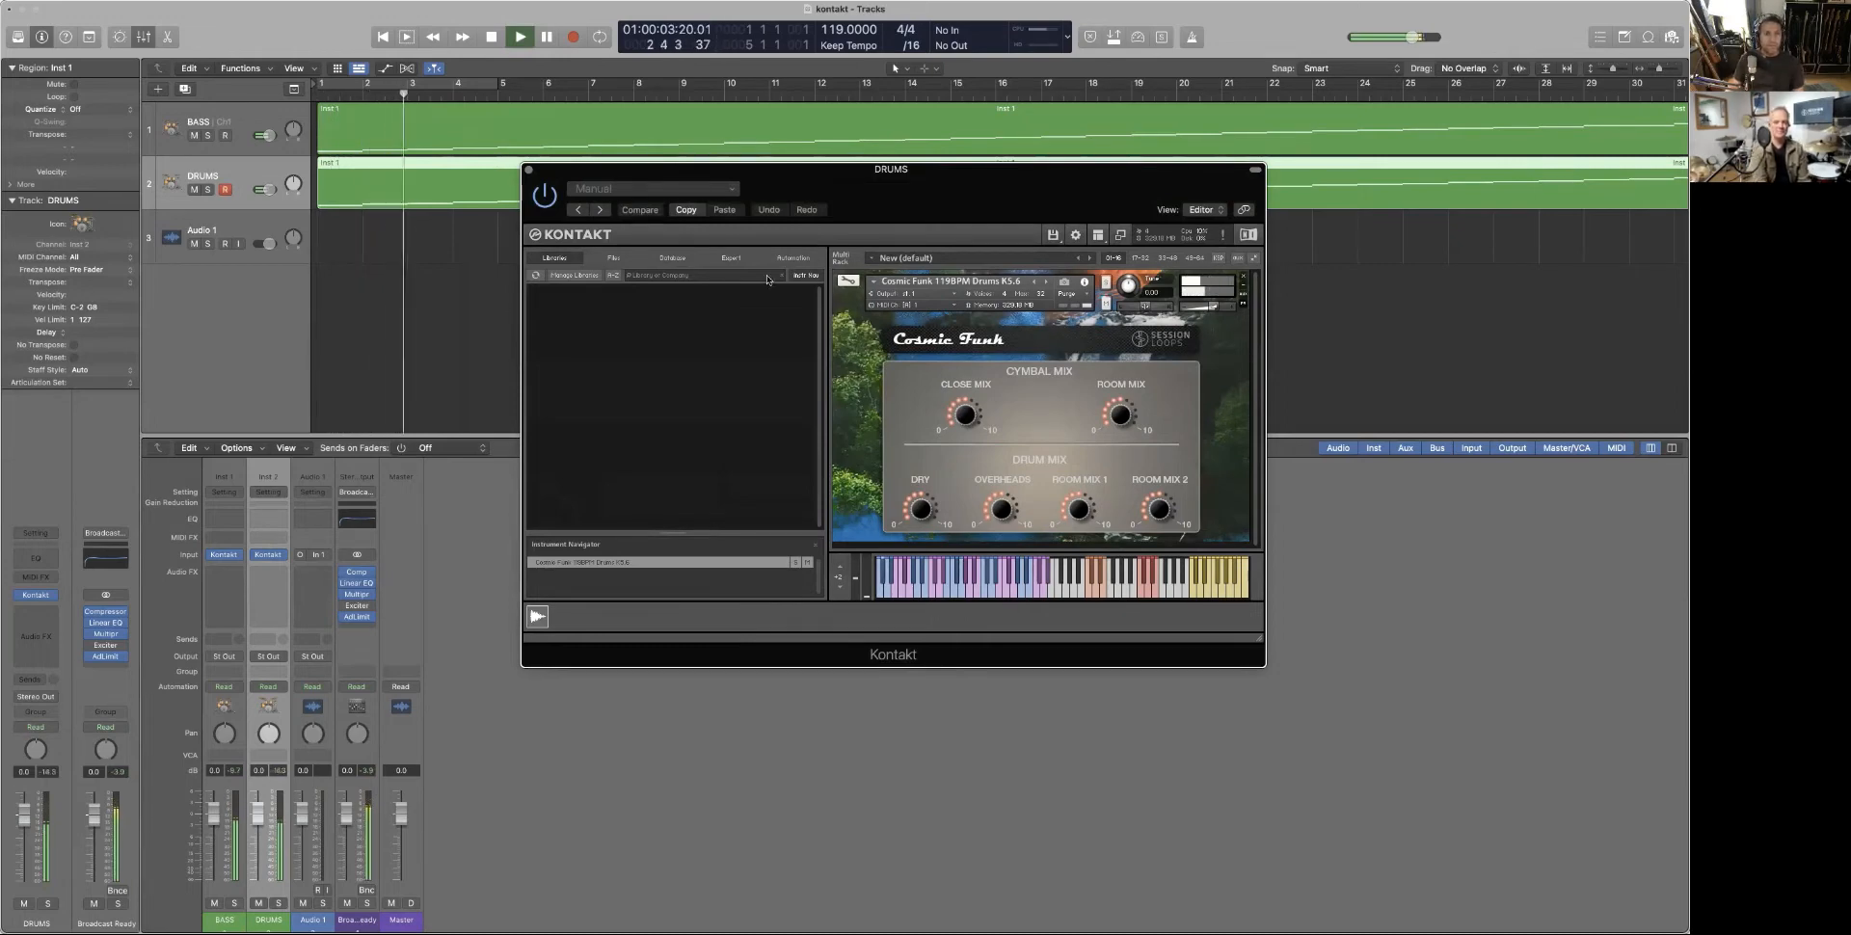
key("space")
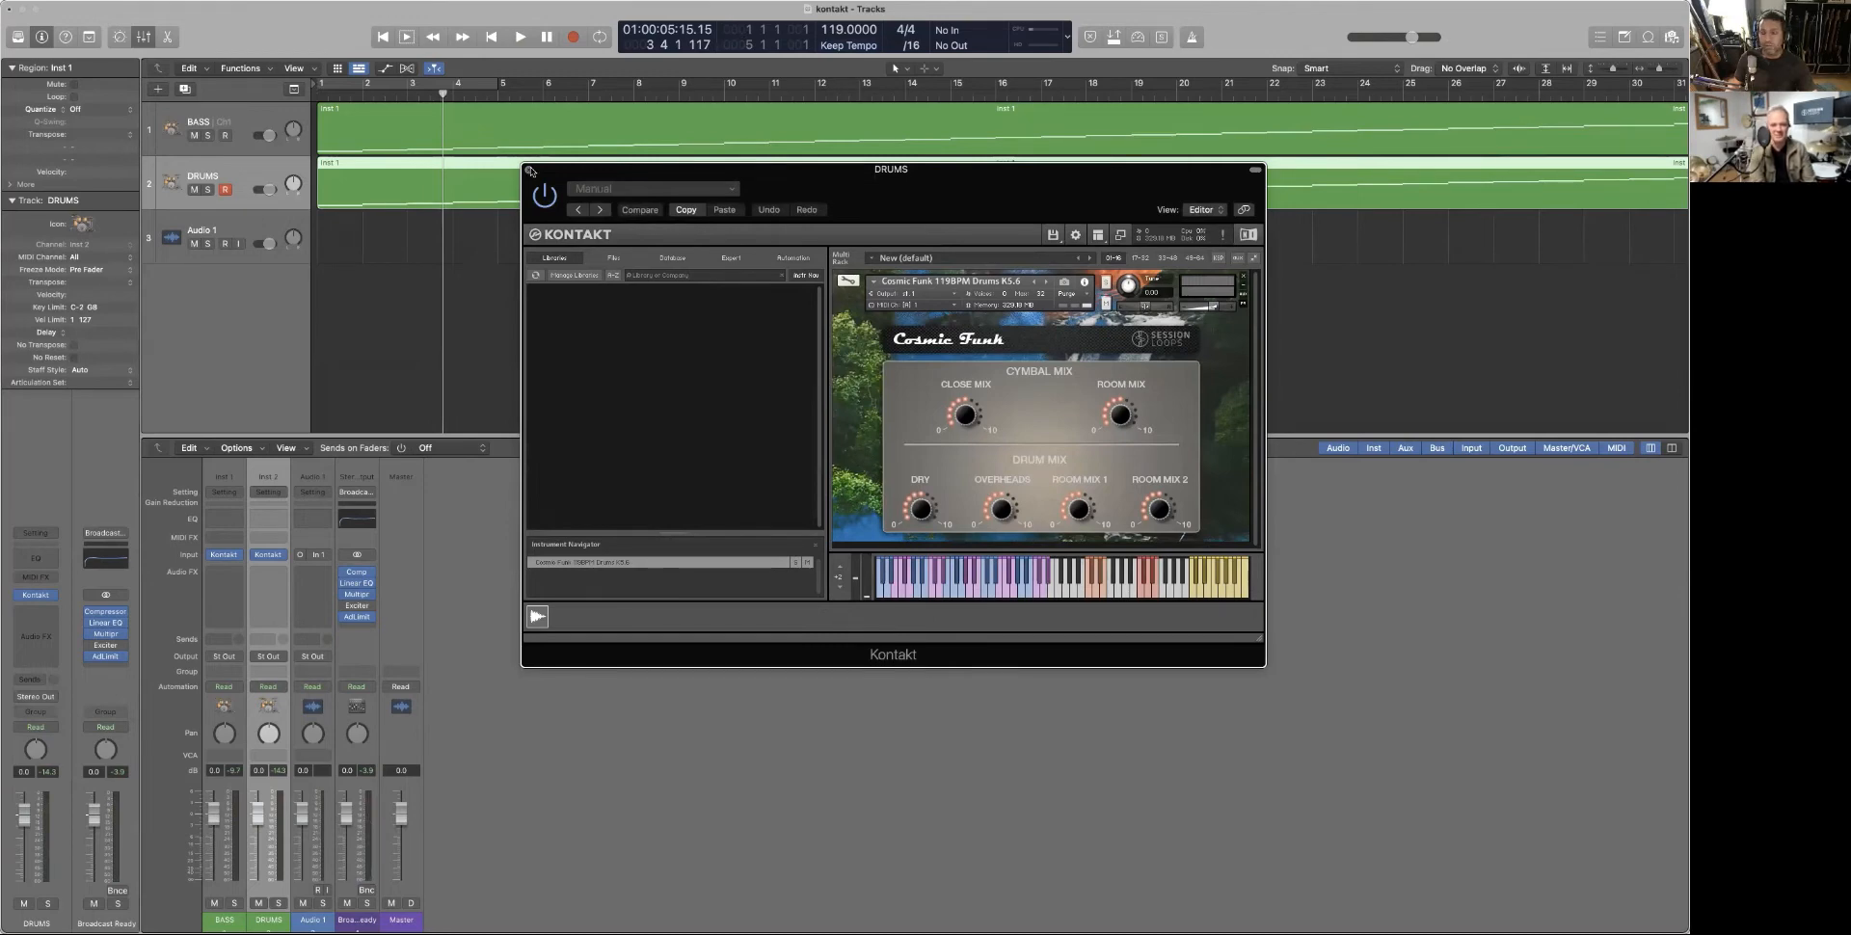
left_click_drag(564, 176, 55, 7)
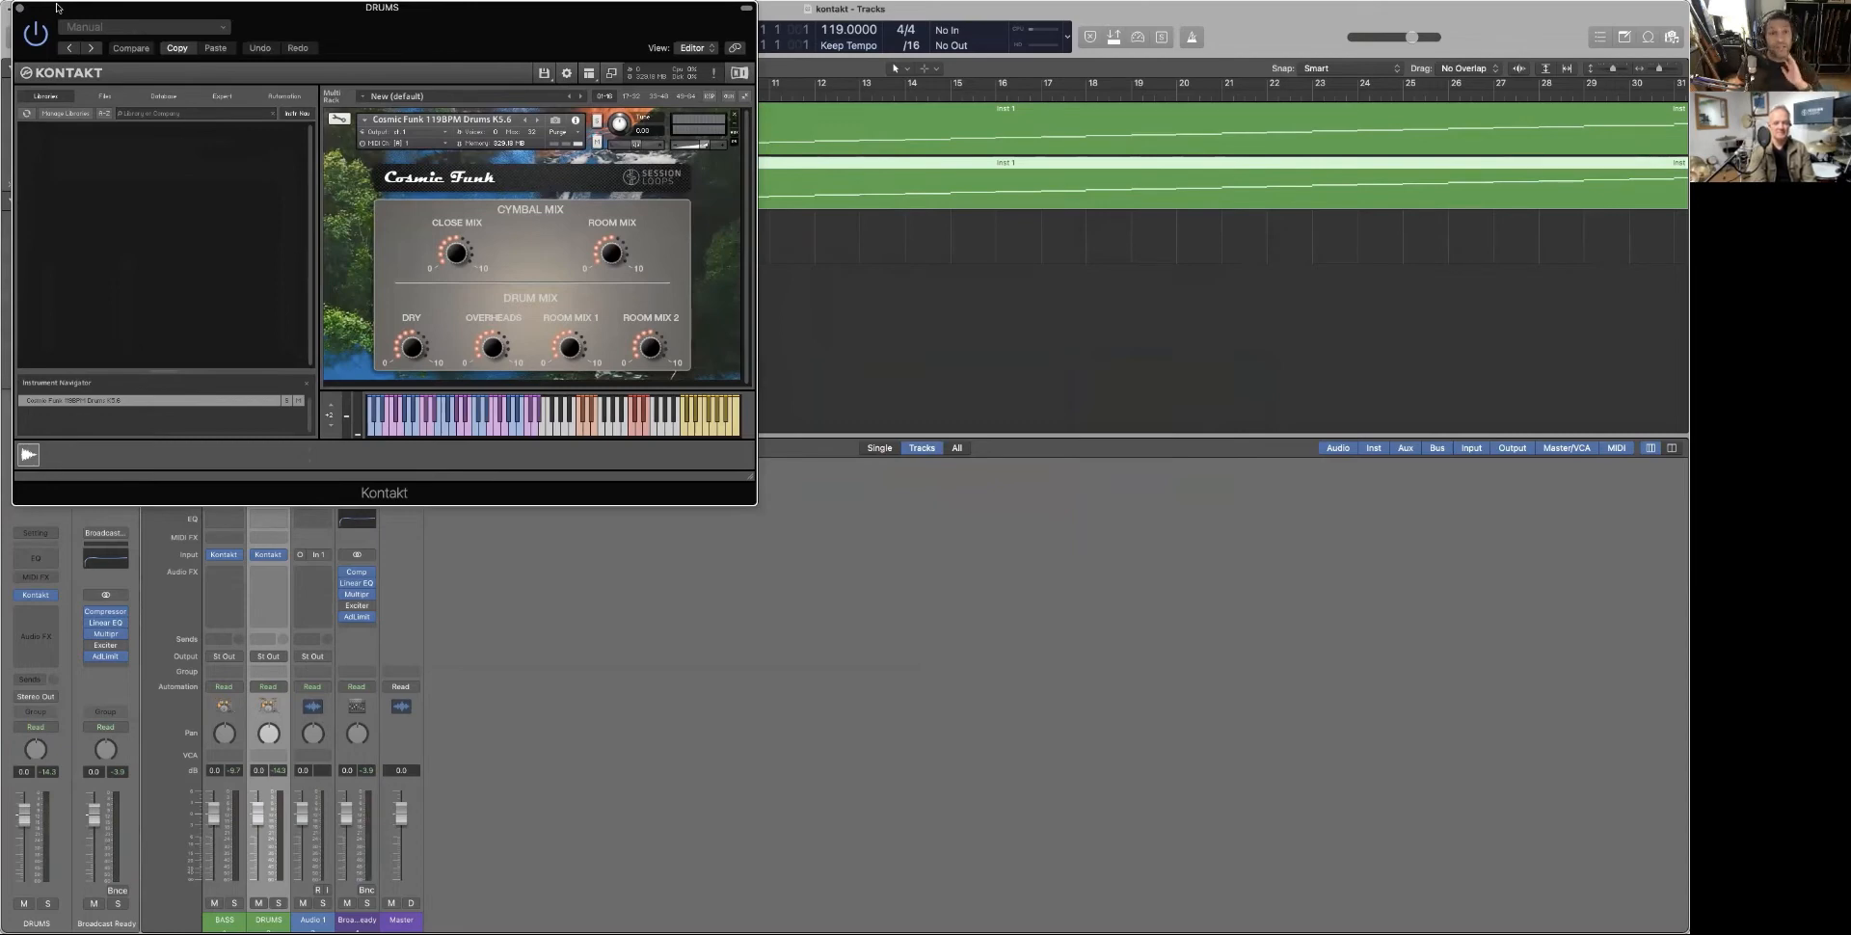
left_click_drag(74, 13, 198, 145)
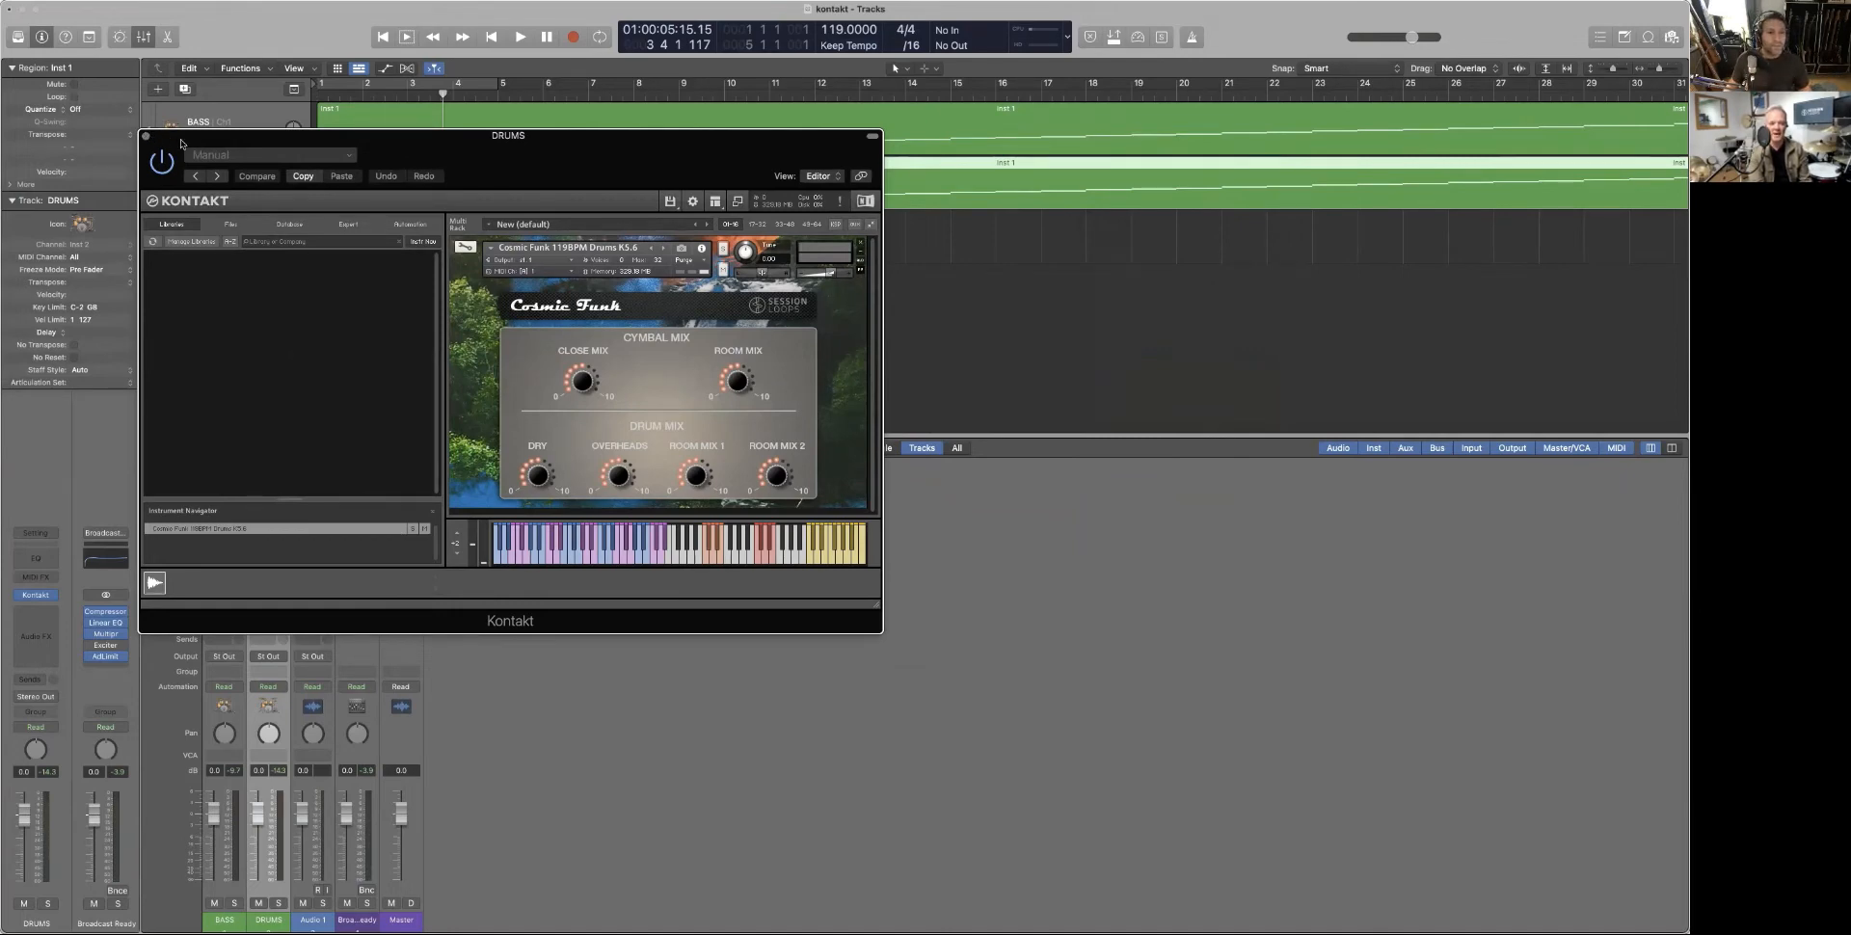
left_click_drag(147, 137, 157, 225)
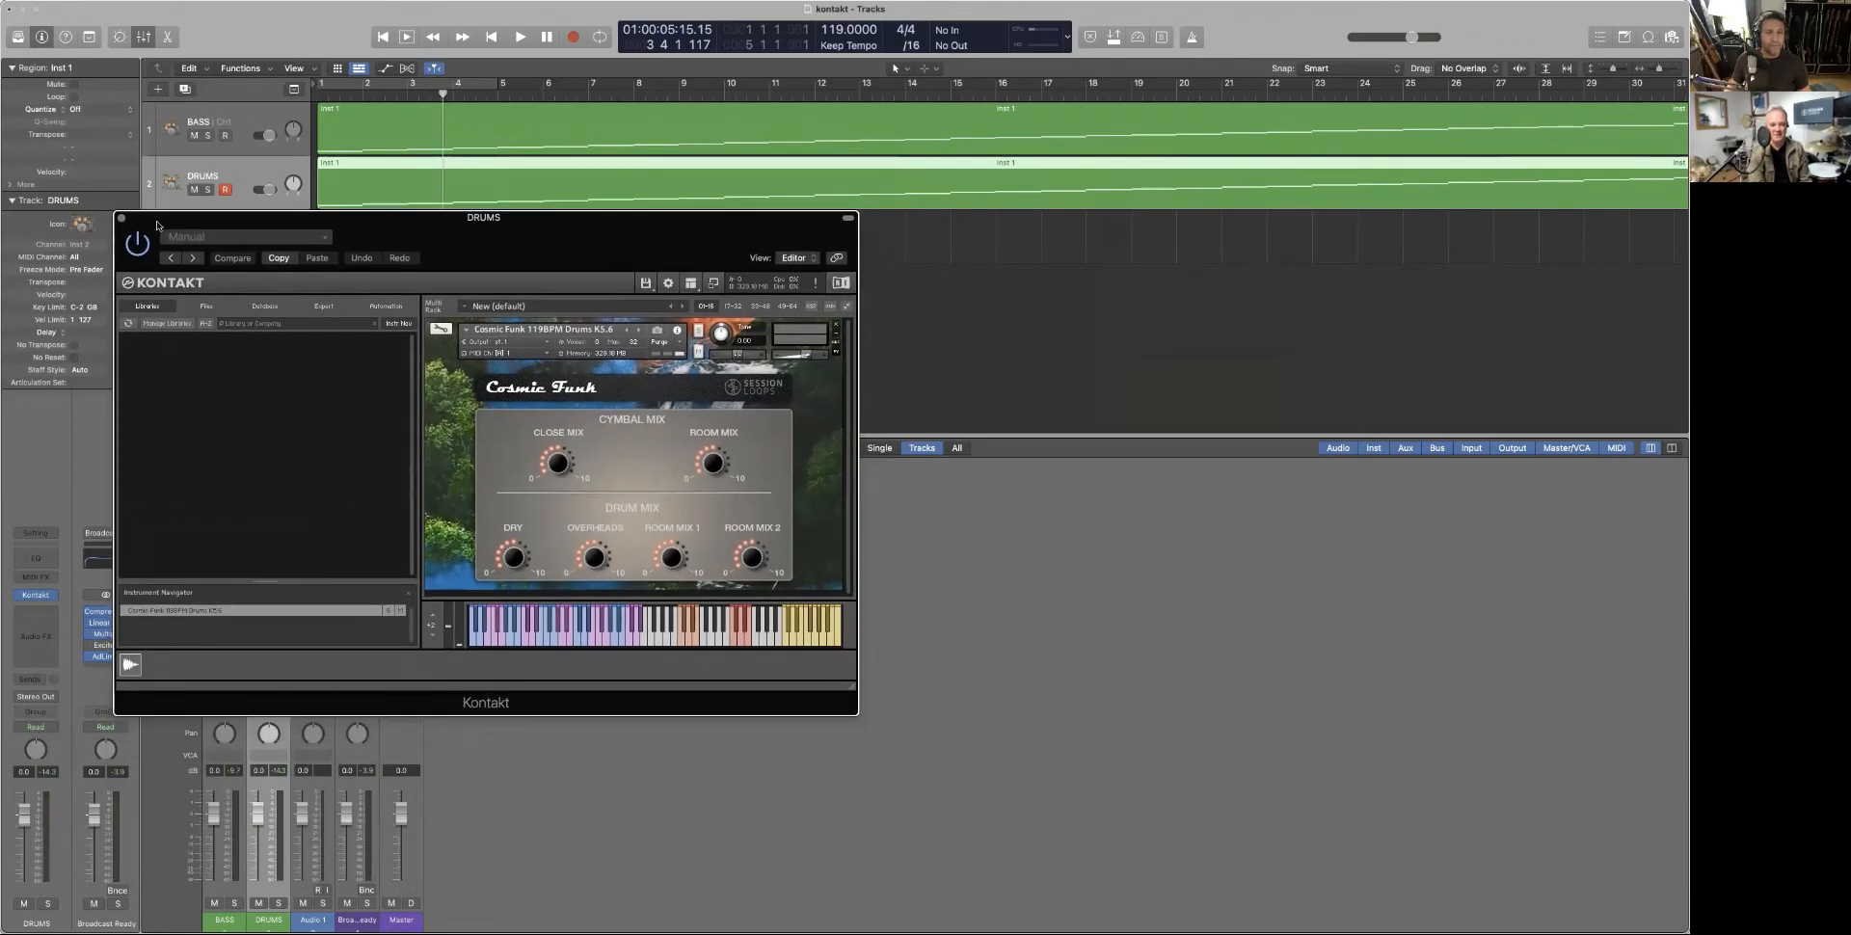
left_click(122, 220)
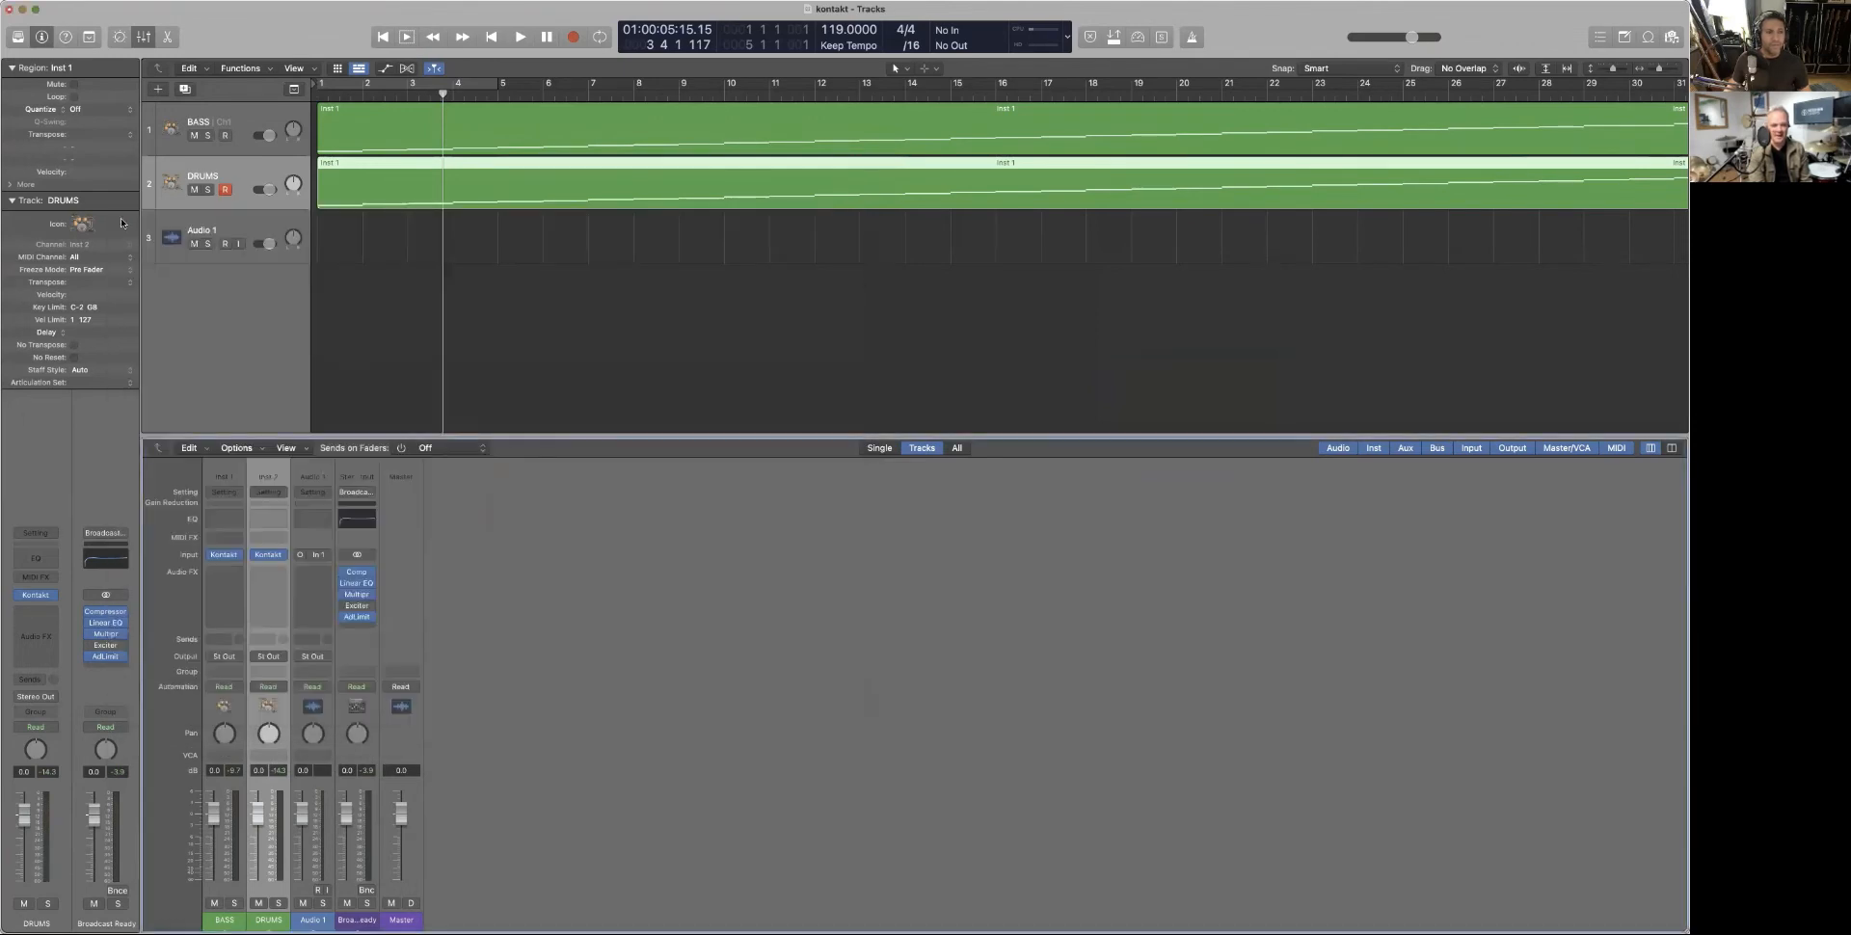
Select the BASS track, reopen its Kontakt instrument, and position the window to uncover the tracks
left_click(241, 114)
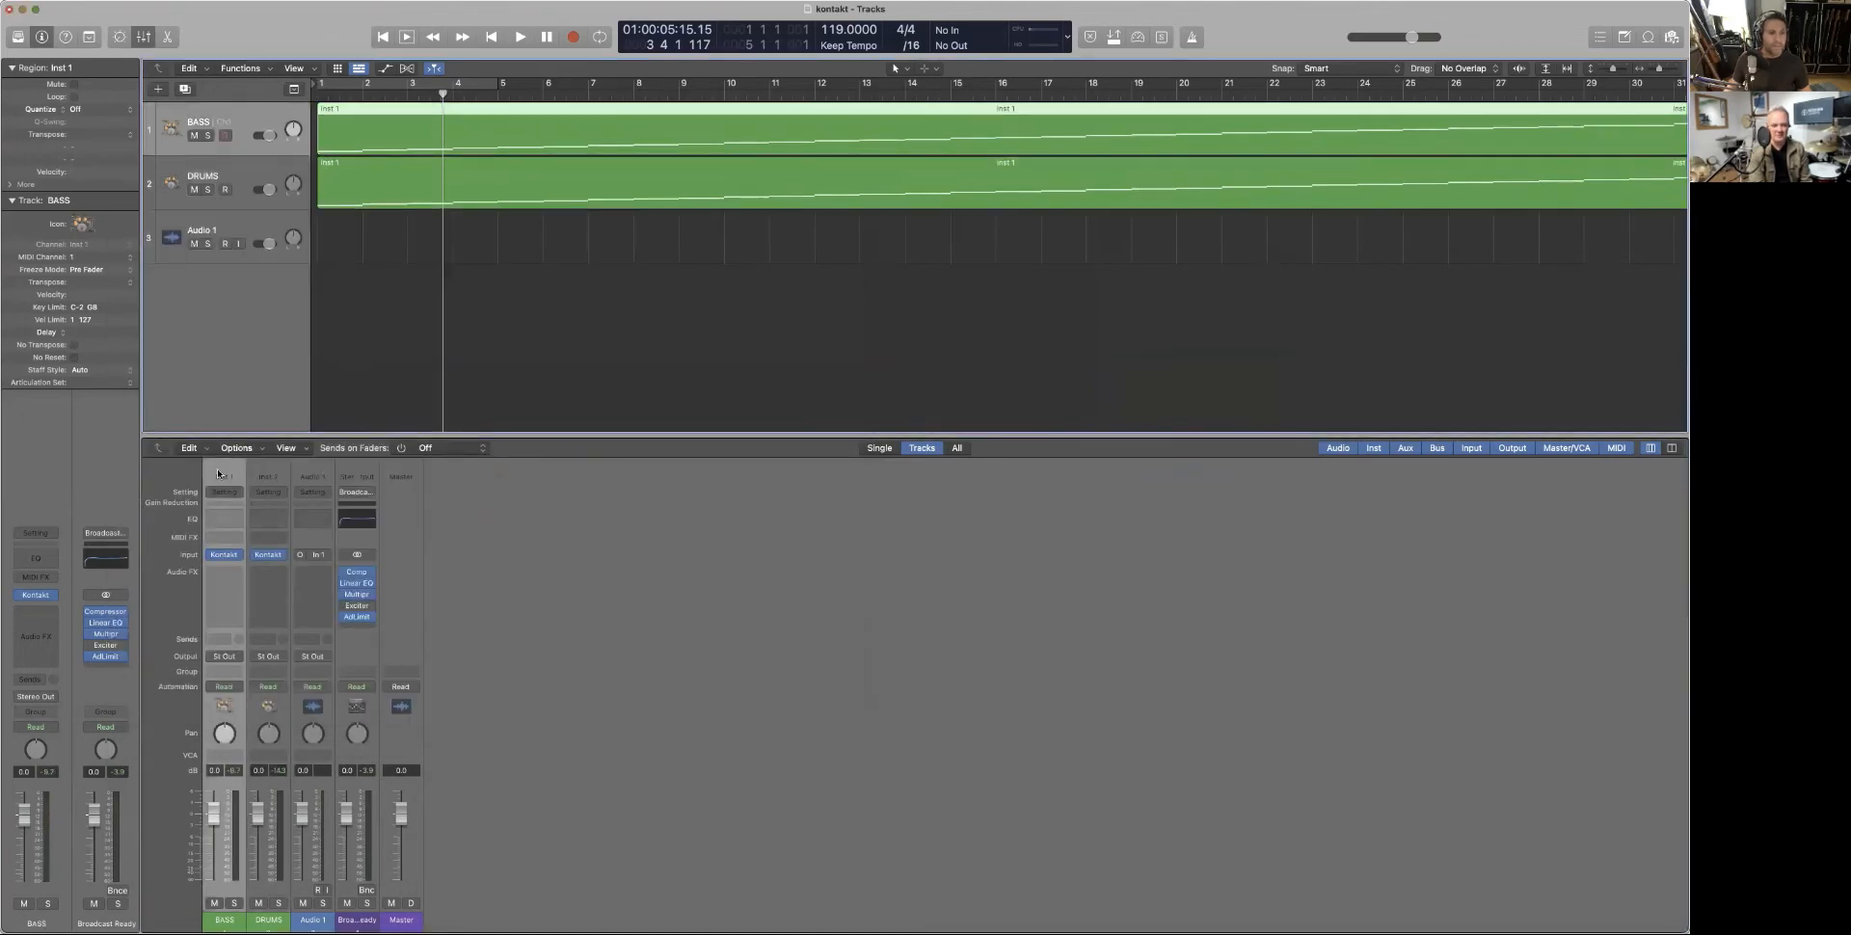
left_click(224, 555)
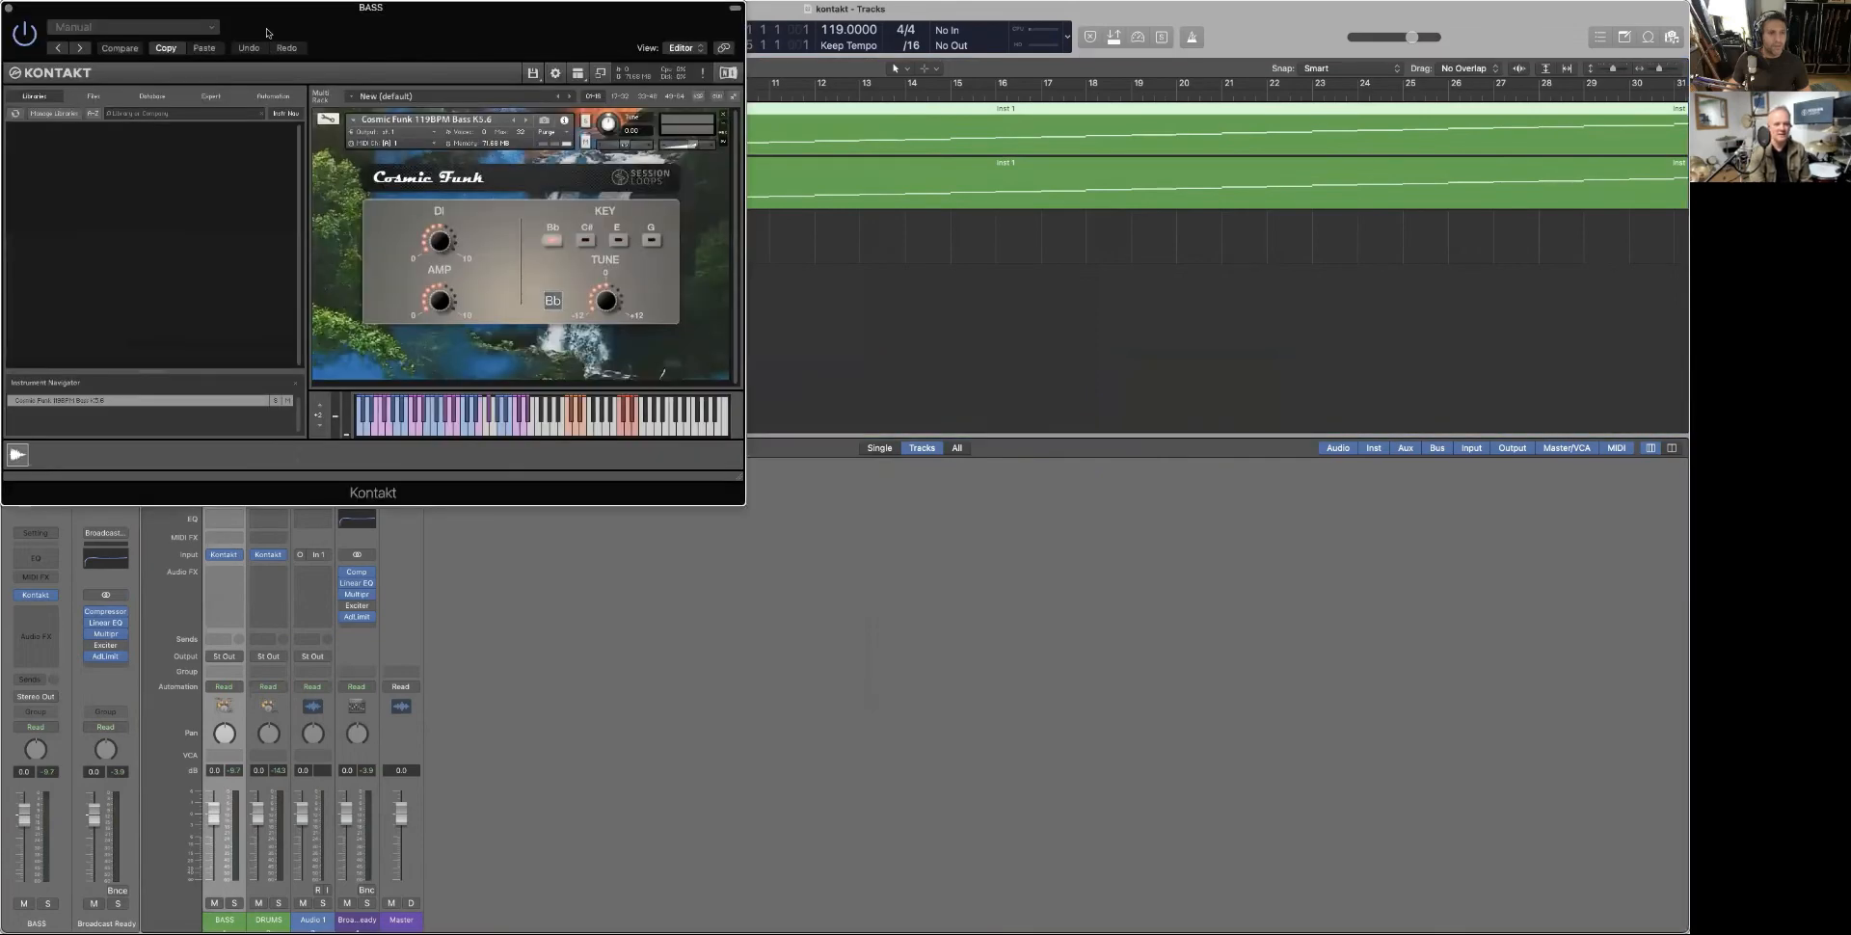
left_click_drag(267, 31, 473, 209)
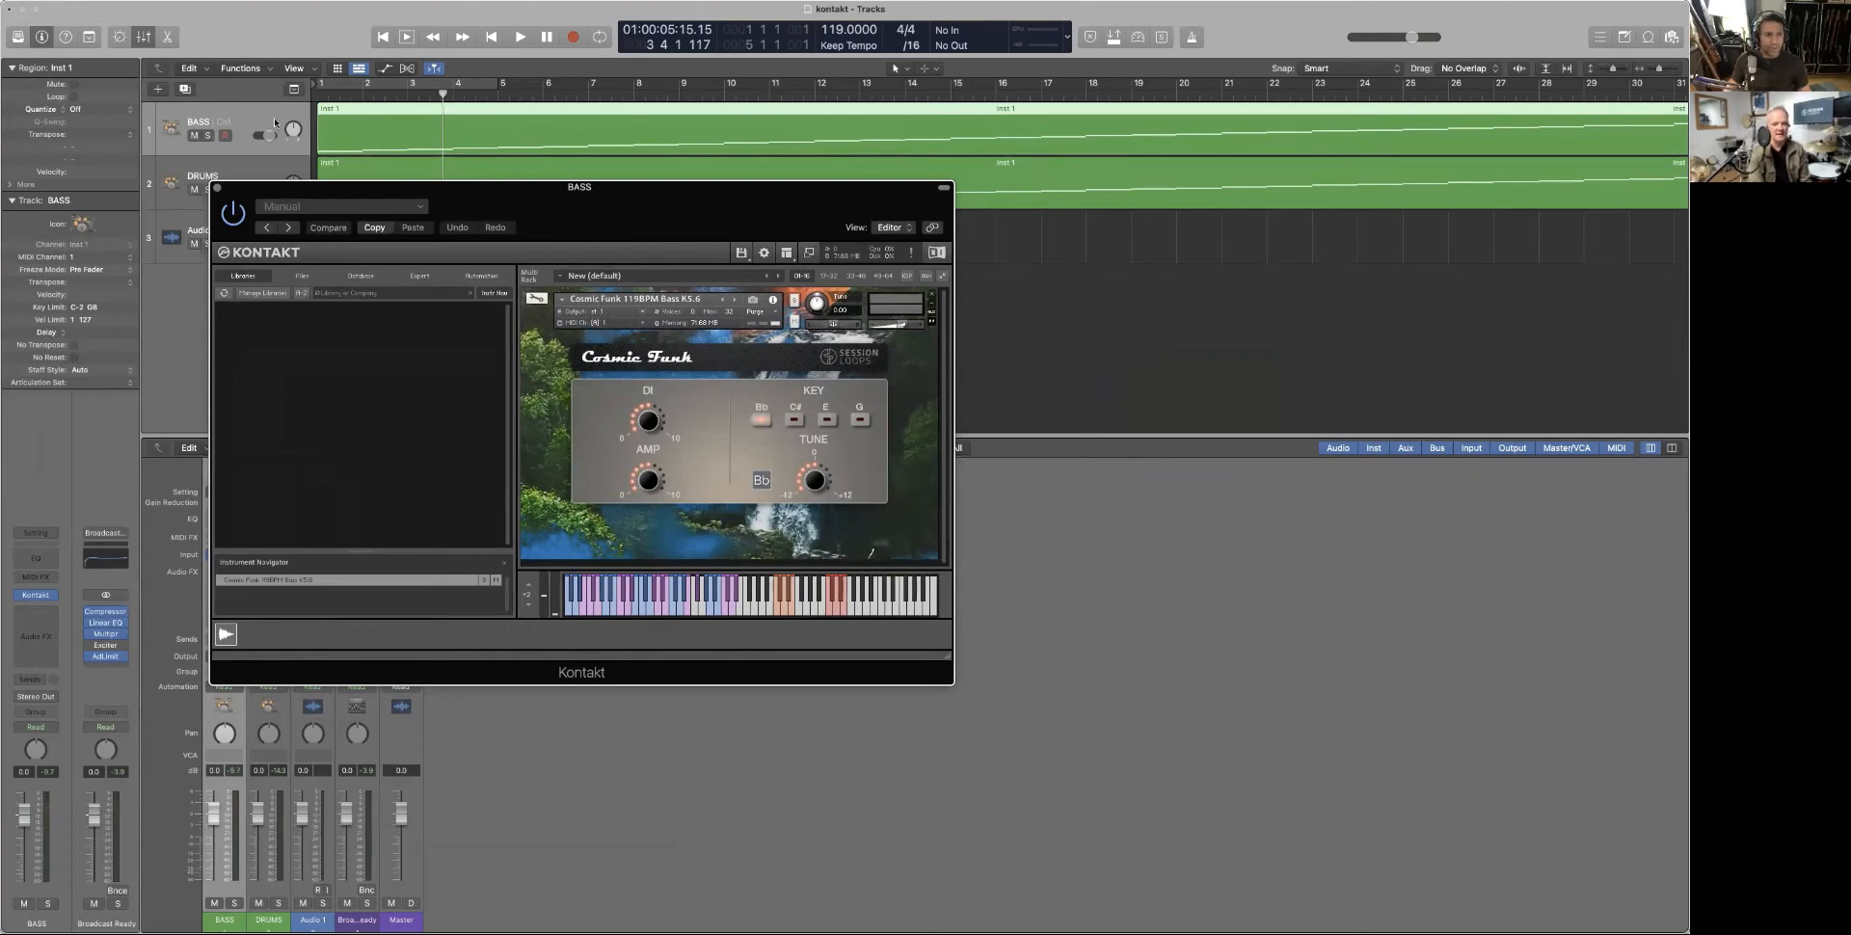
left_click(218, 123)
left_click_drag(250, 192, 491, 274)
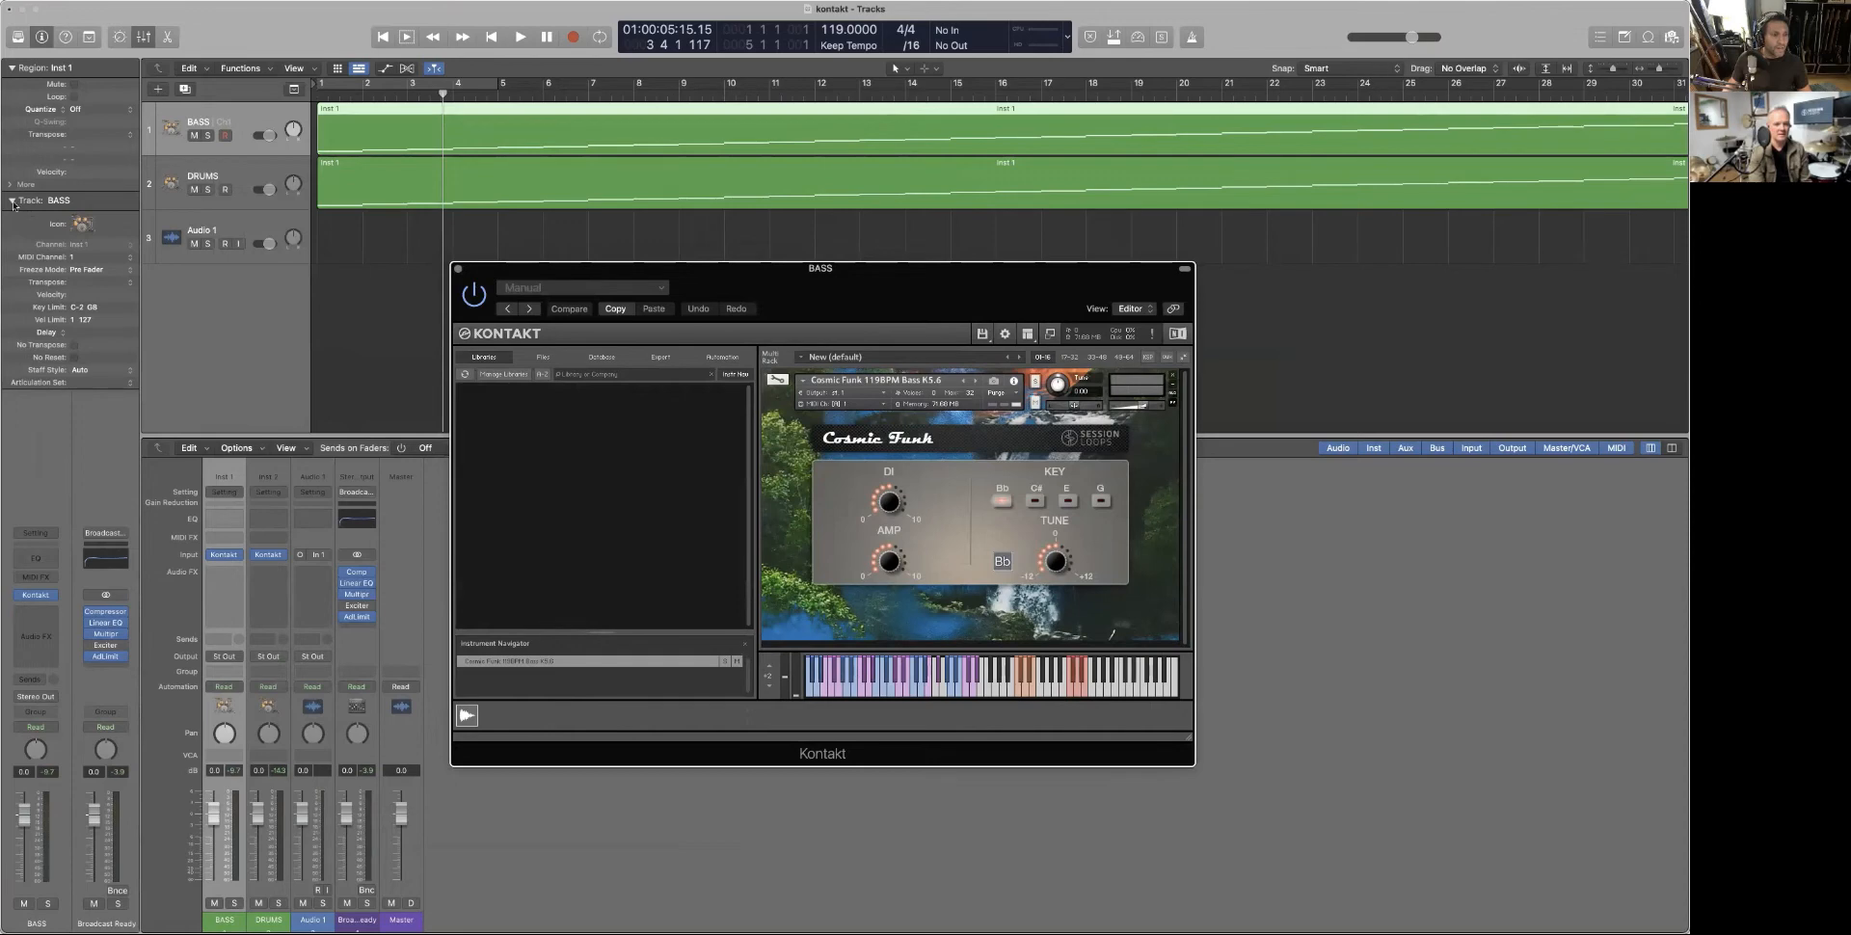
Set BASS to MIDI channel 4, mute DRUMS, and play the bass alone from the start
left_click(11, 68)
left_click(12, 69)
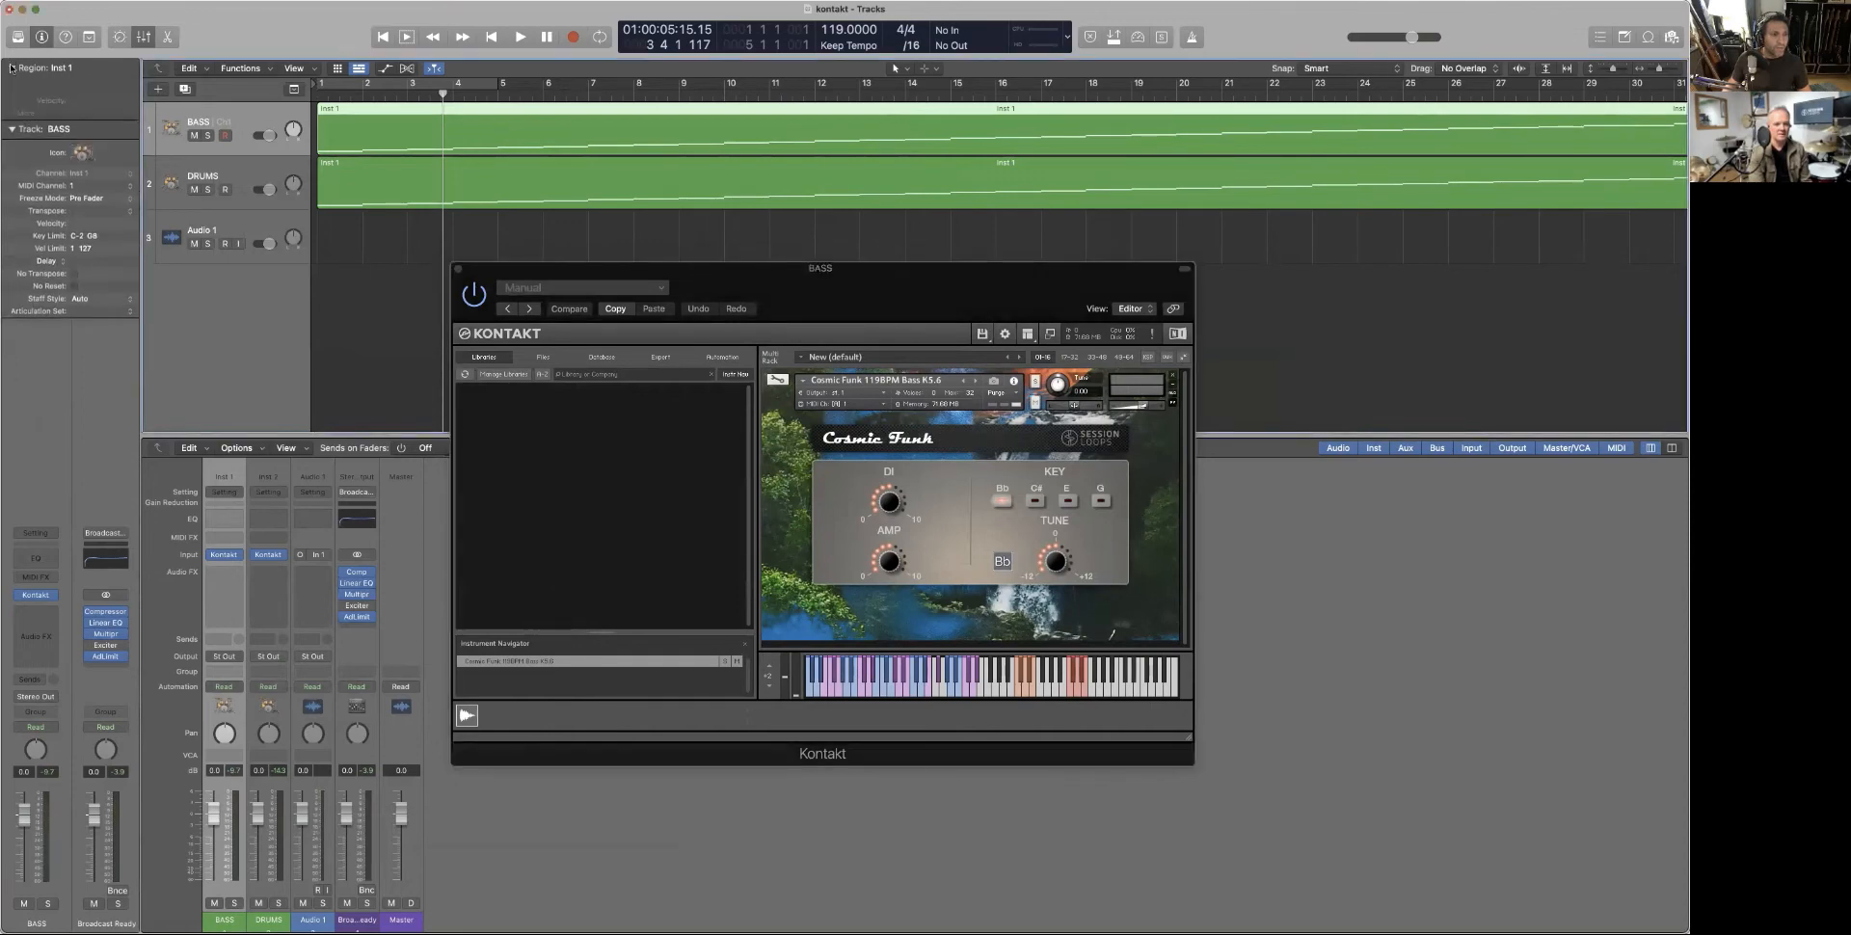
left_click(11, 201)
left_click(11, 201)
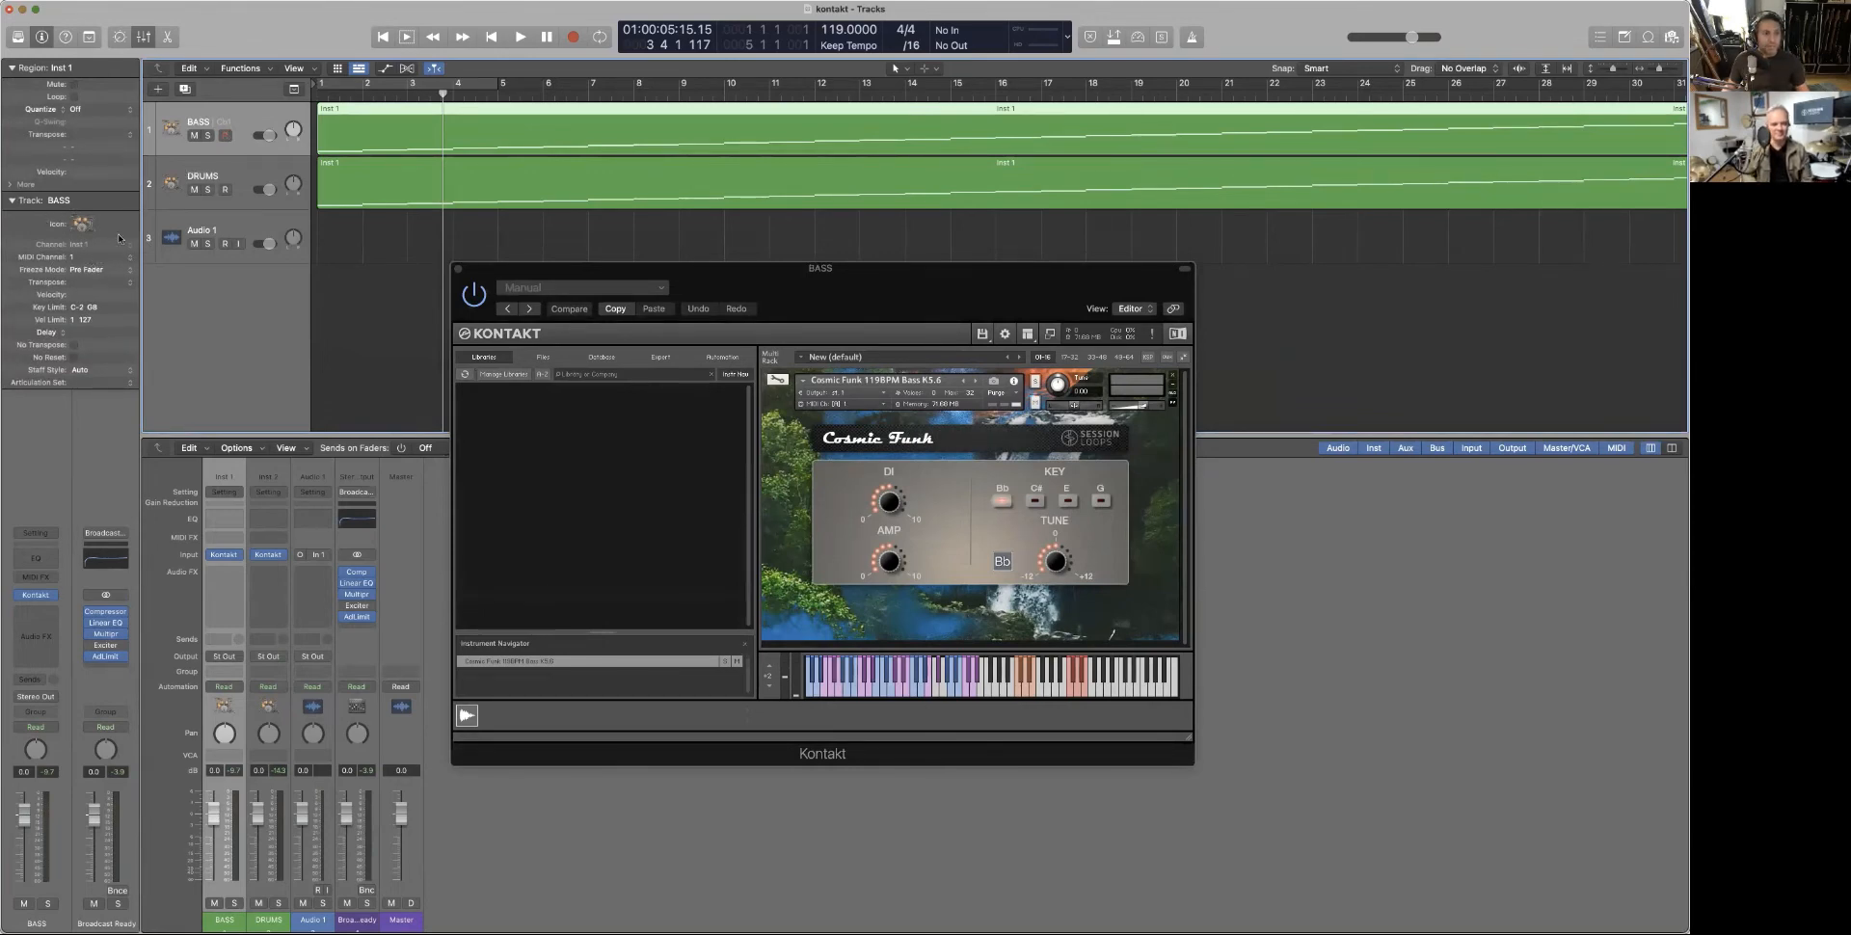
left_click(103, 258)
left_click(97, 299)
left_click(194, 190)
key("Return")
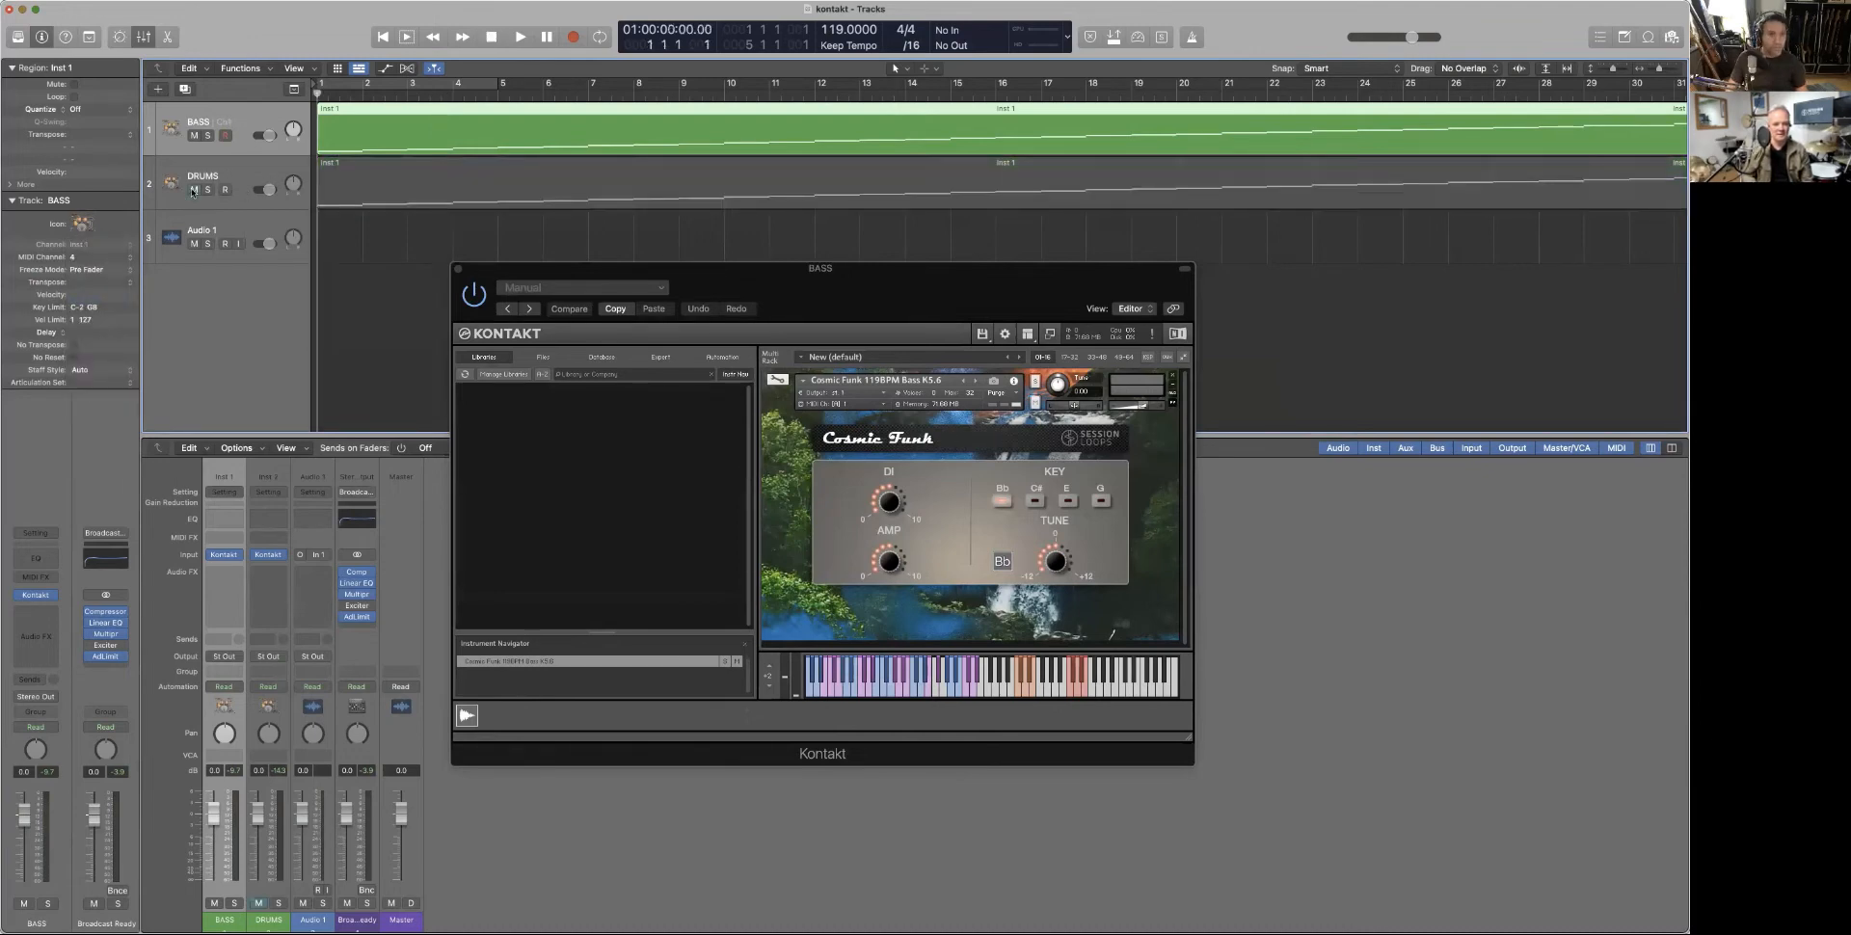
key("space")
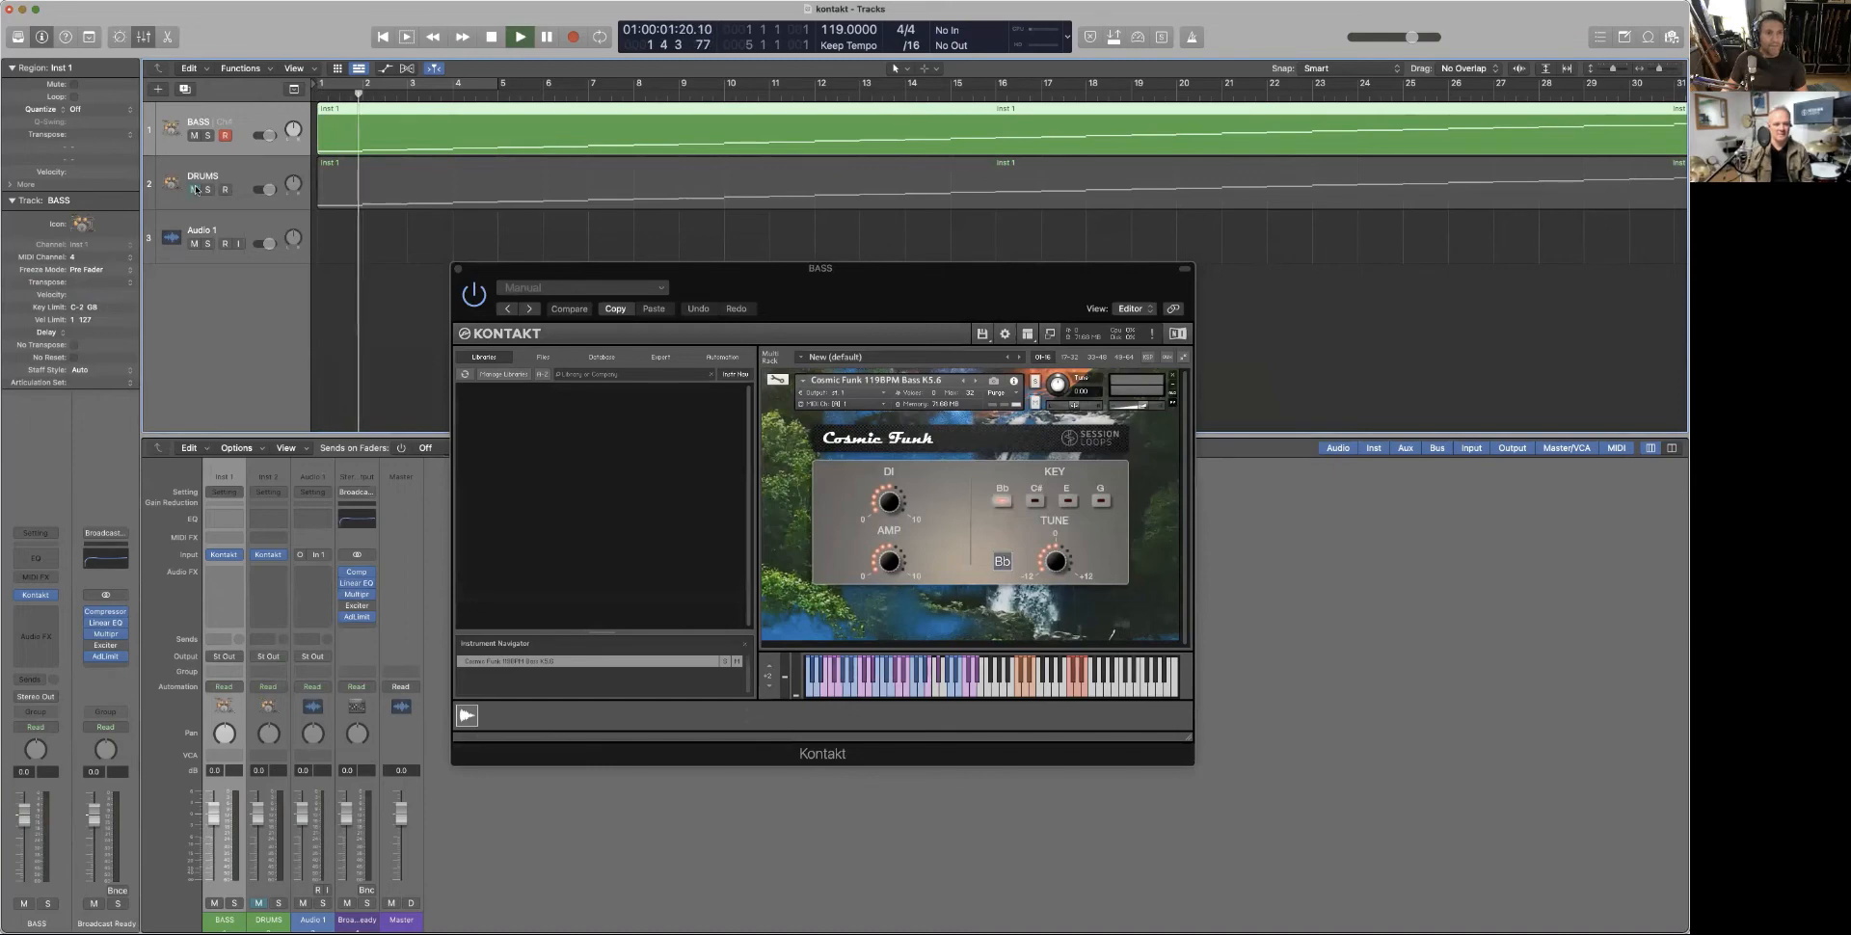
key("space")
Return BASS to MIDI channel 1, replay the bass briefly, and close the Kontakt window
left_click(117, 258)
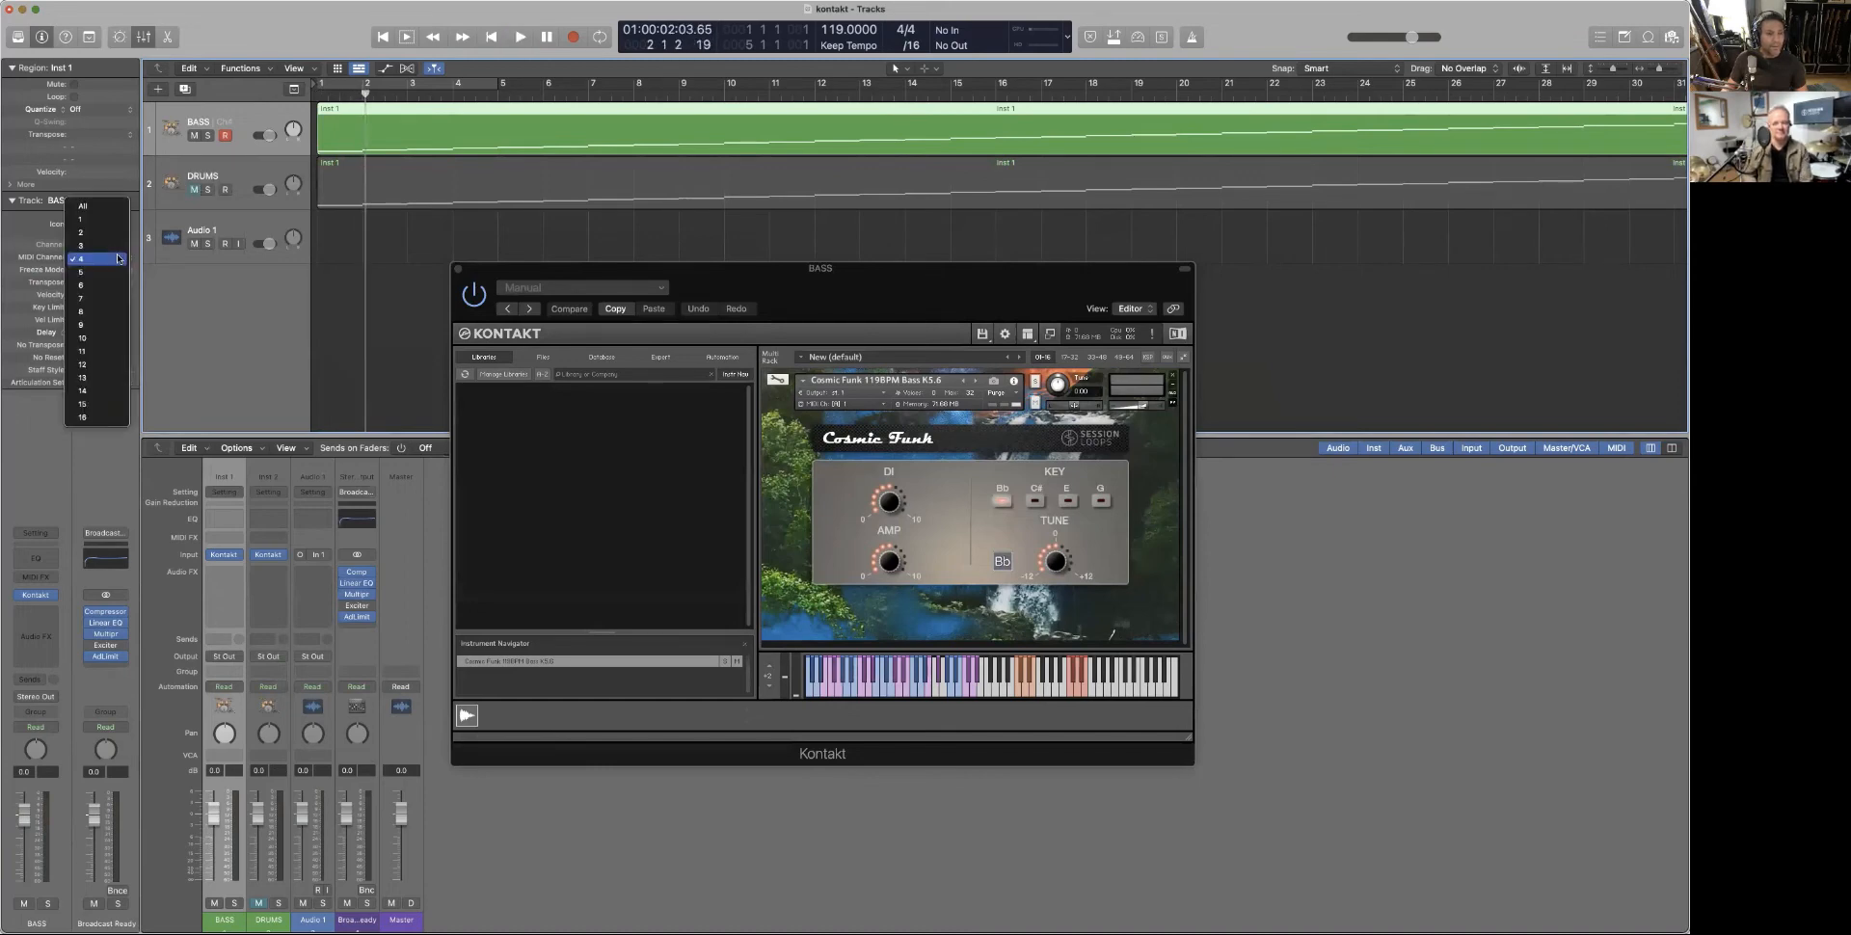
left_click(97, 221)
key("Return")
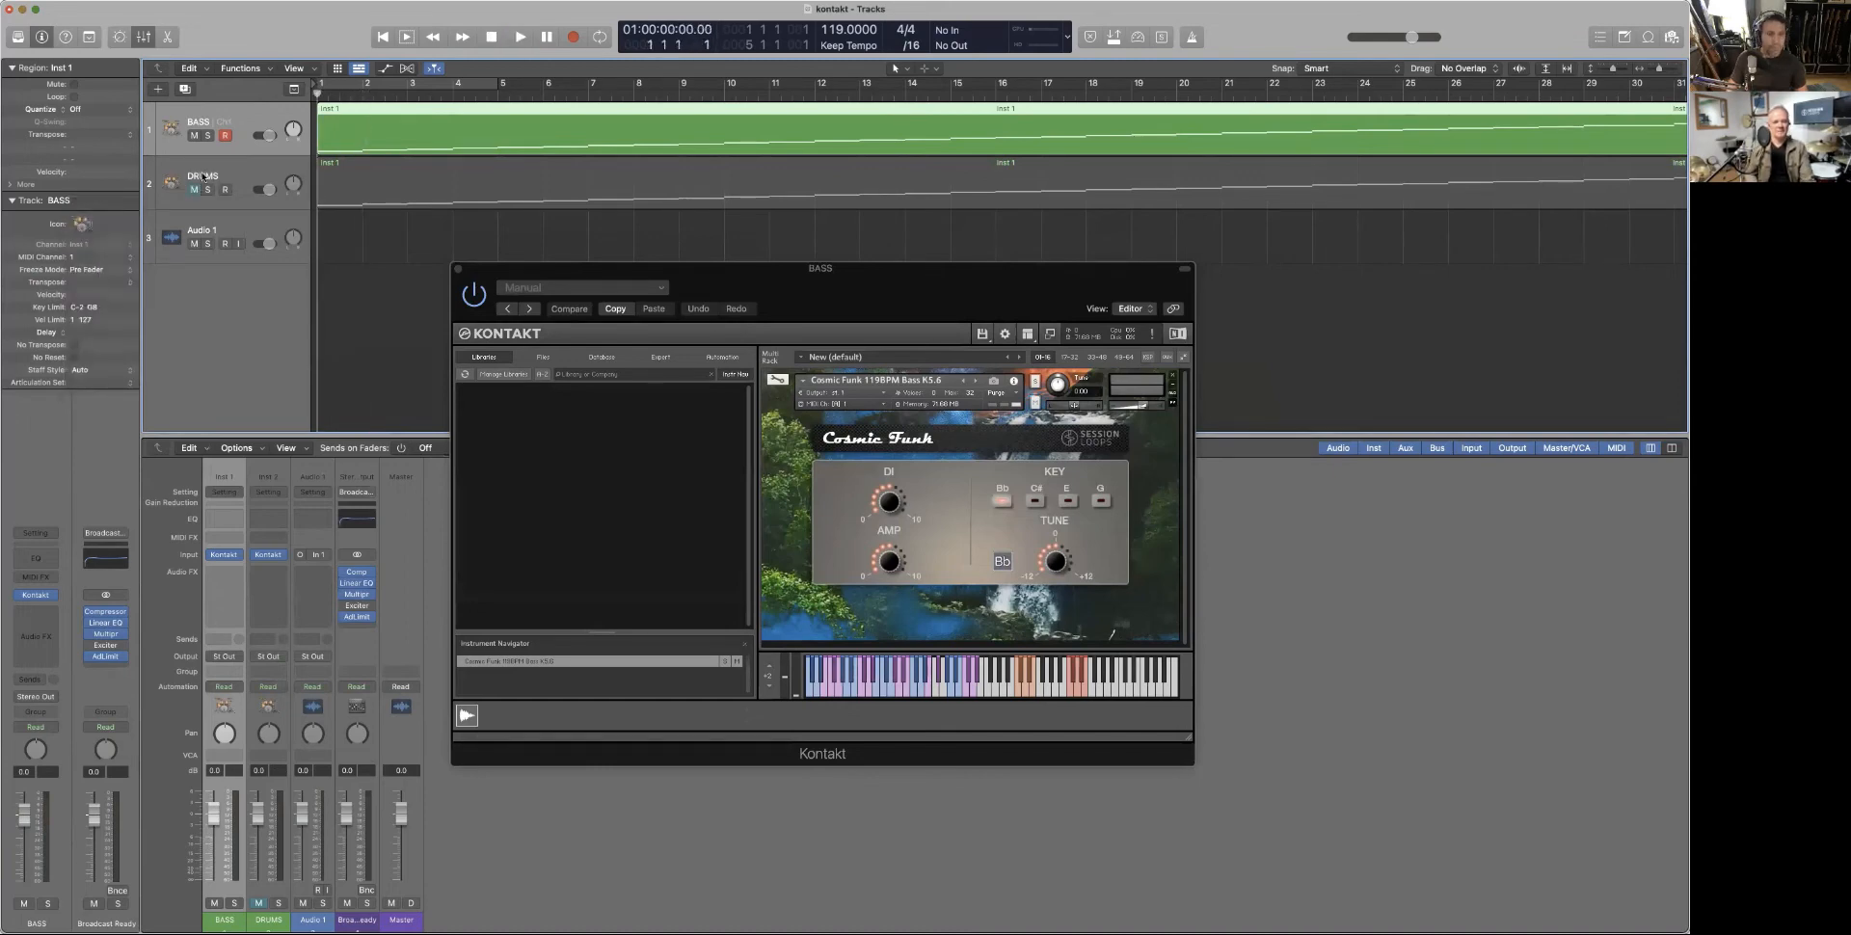
key("space")
key("space")
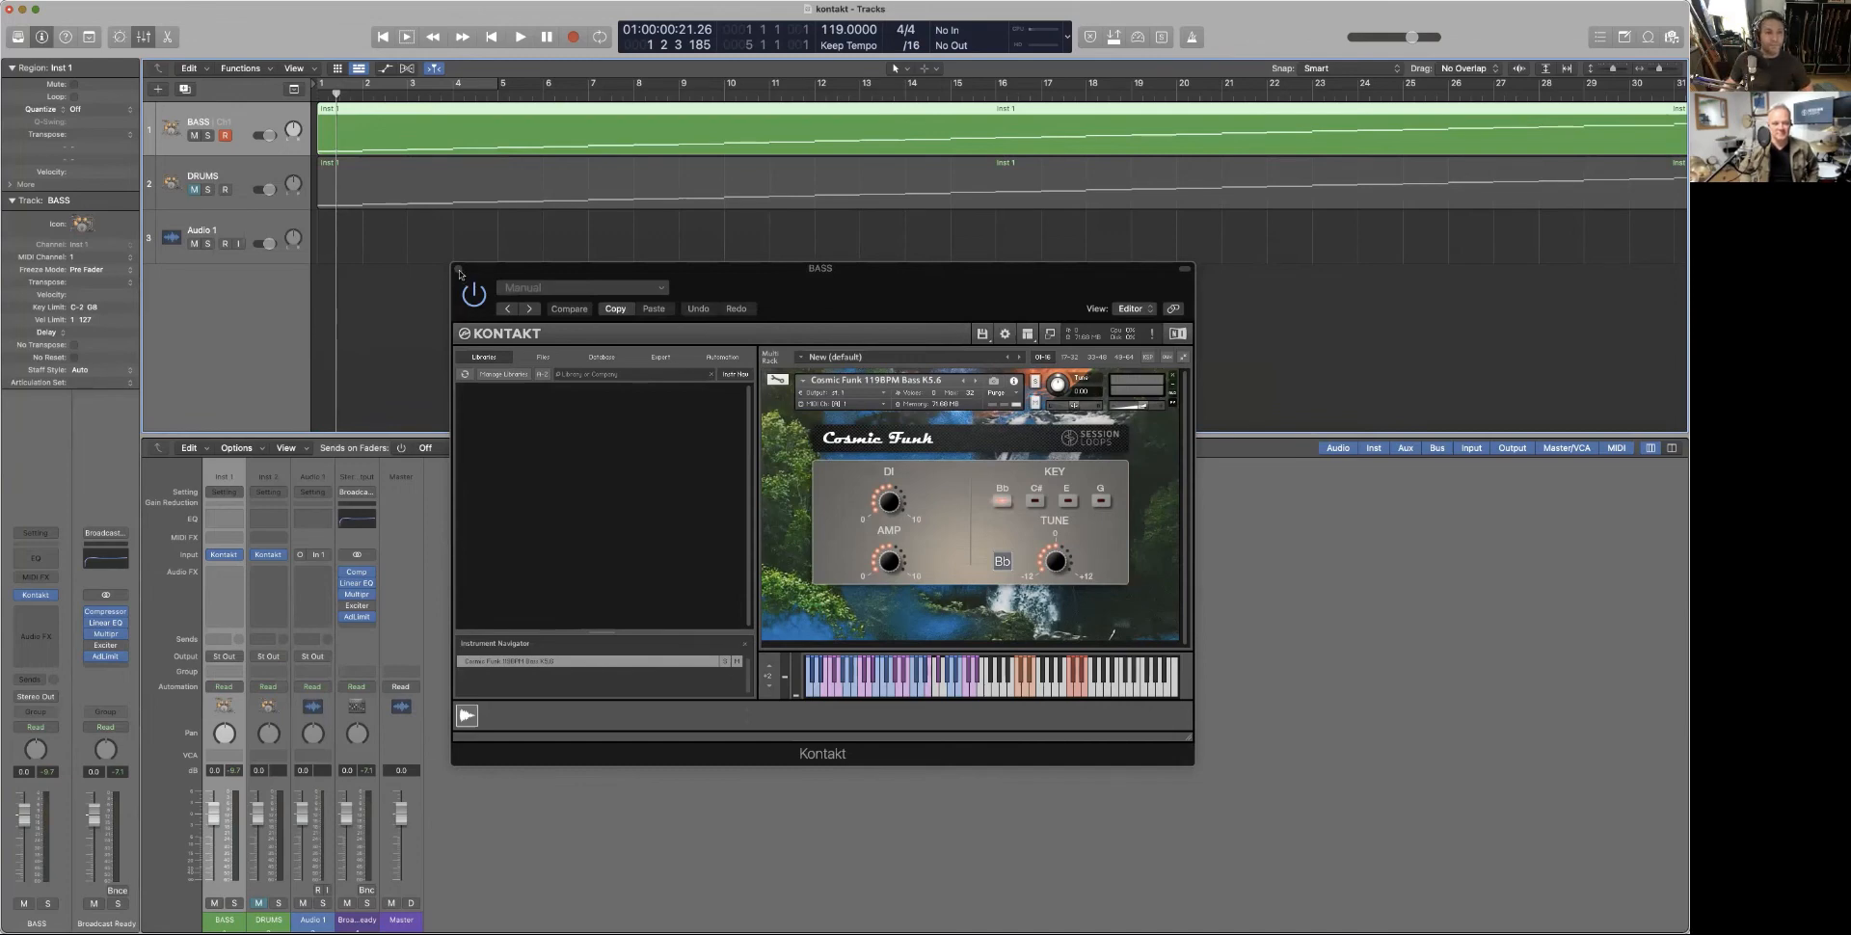
left_click(458, 270)
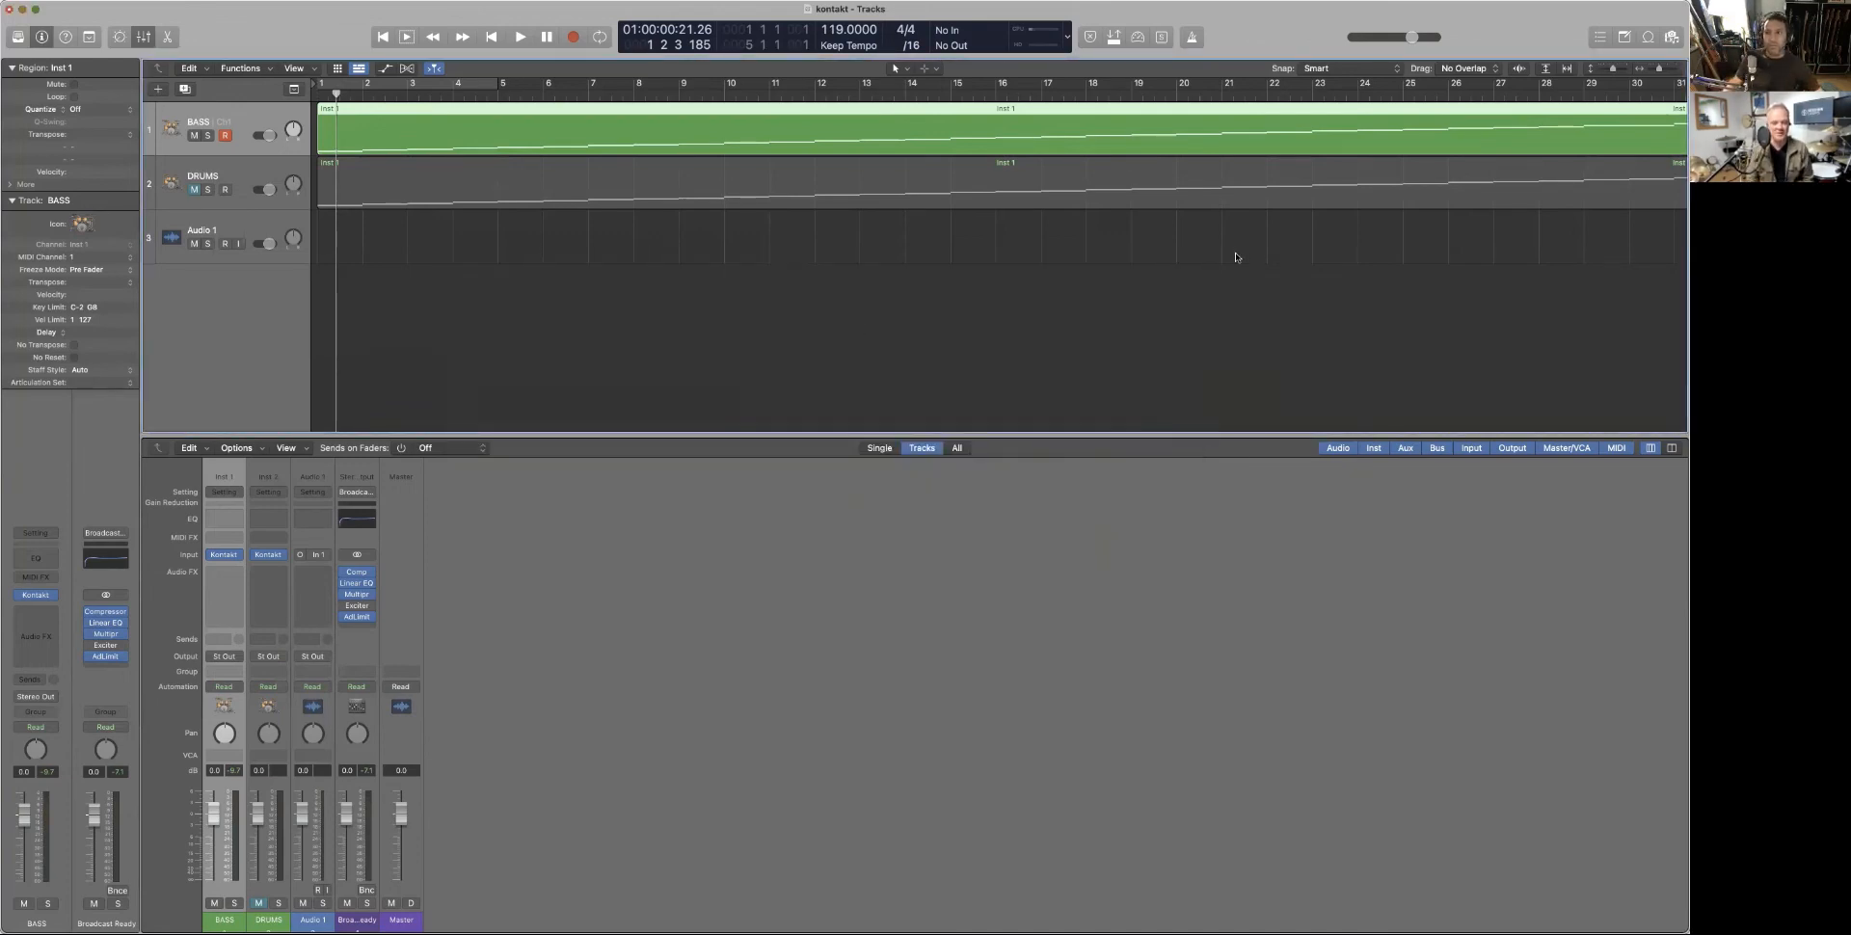